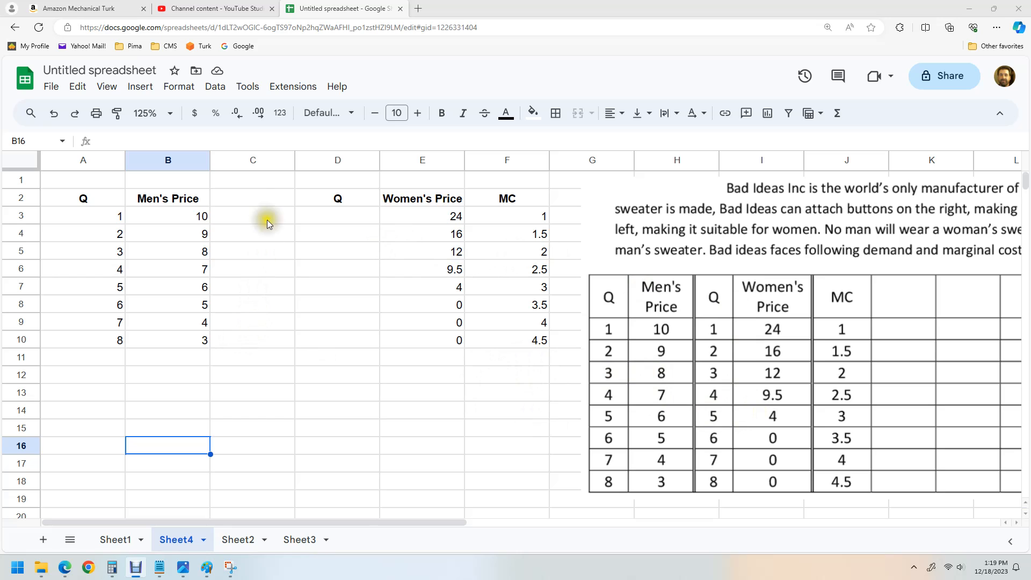
Step: Copy the quantities 1–8 from the men's Q column into the empty women's Q column, D3:D10
left_click(267, 215)
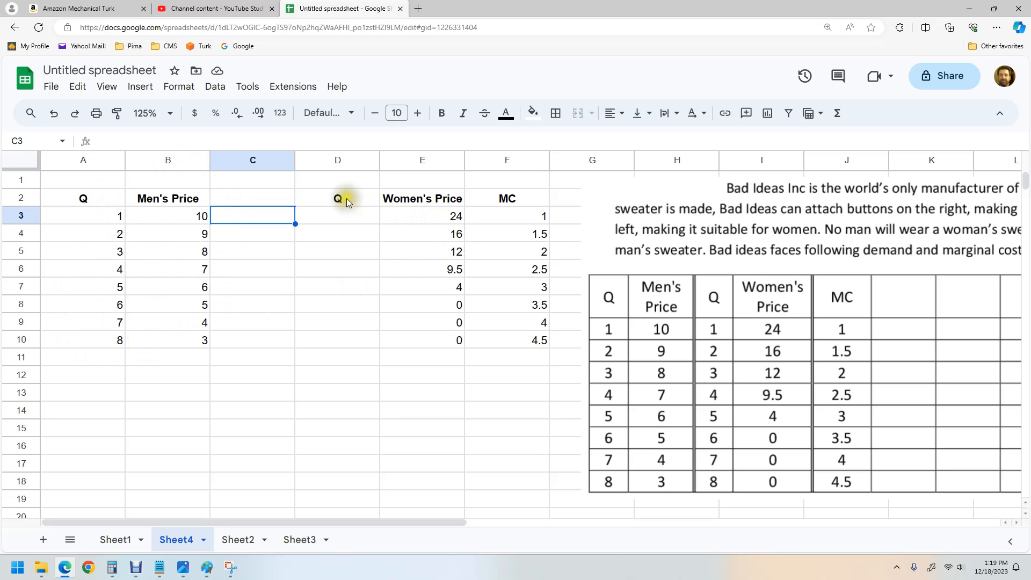
left_click(104, 219)
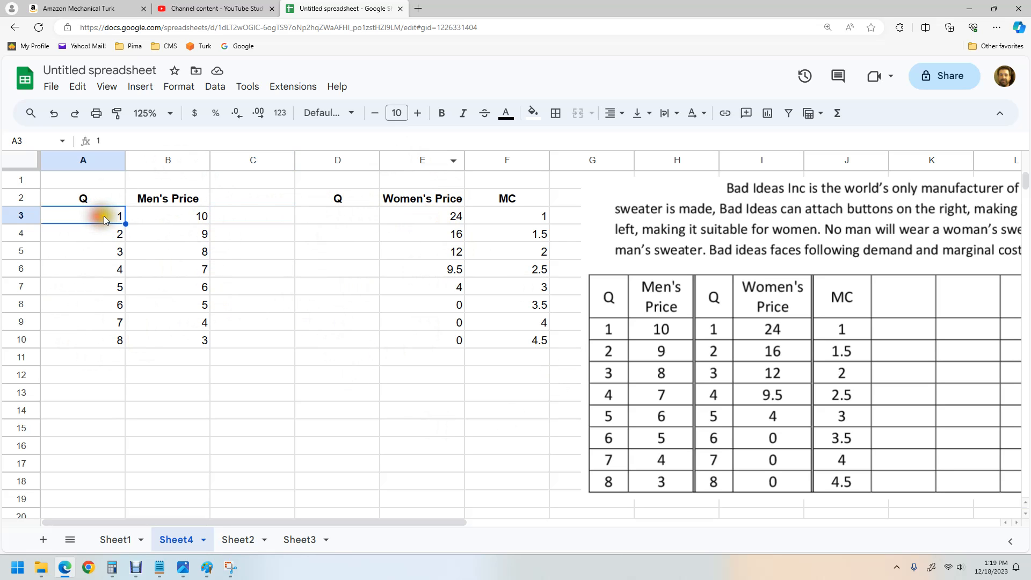
left_click_drag(104, 219, 99, 336)
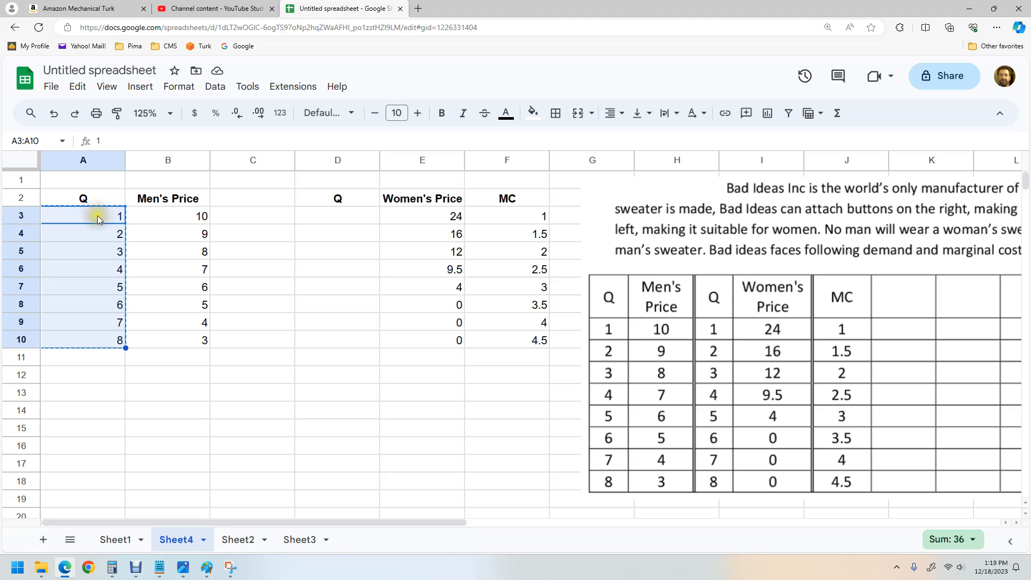
key("ctrl+c")
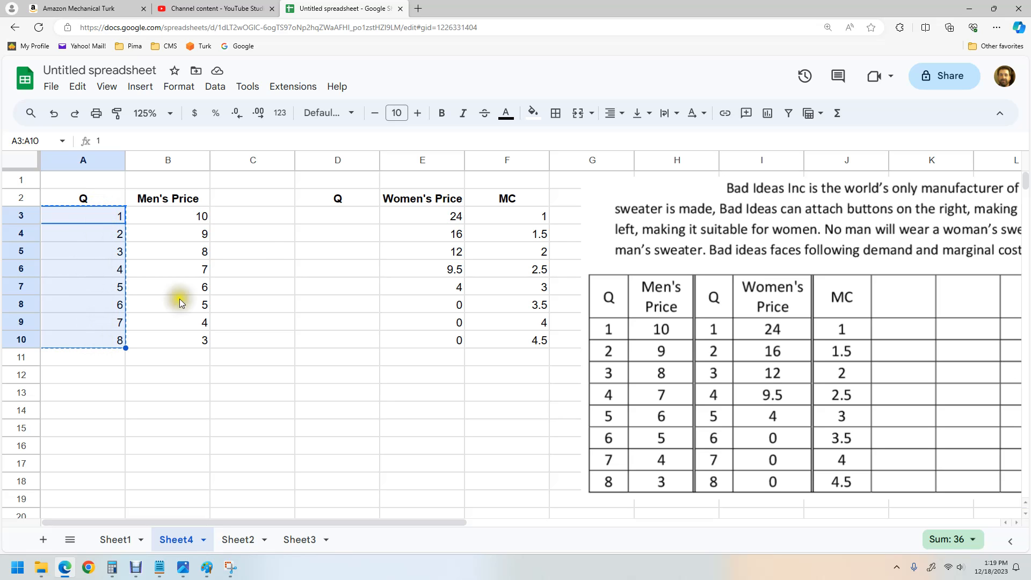
left_click(320, 217)
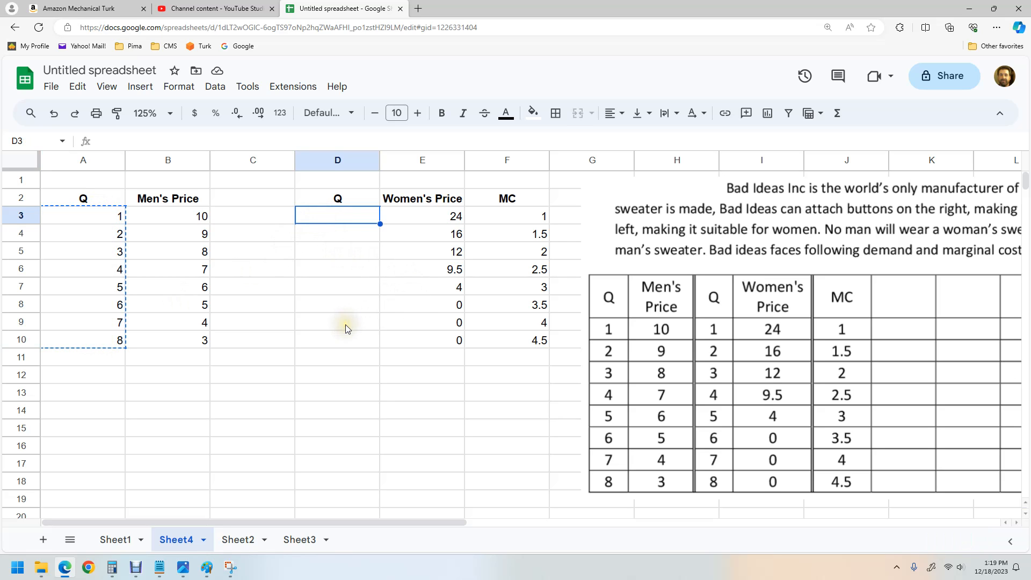
key("ctrl+v")
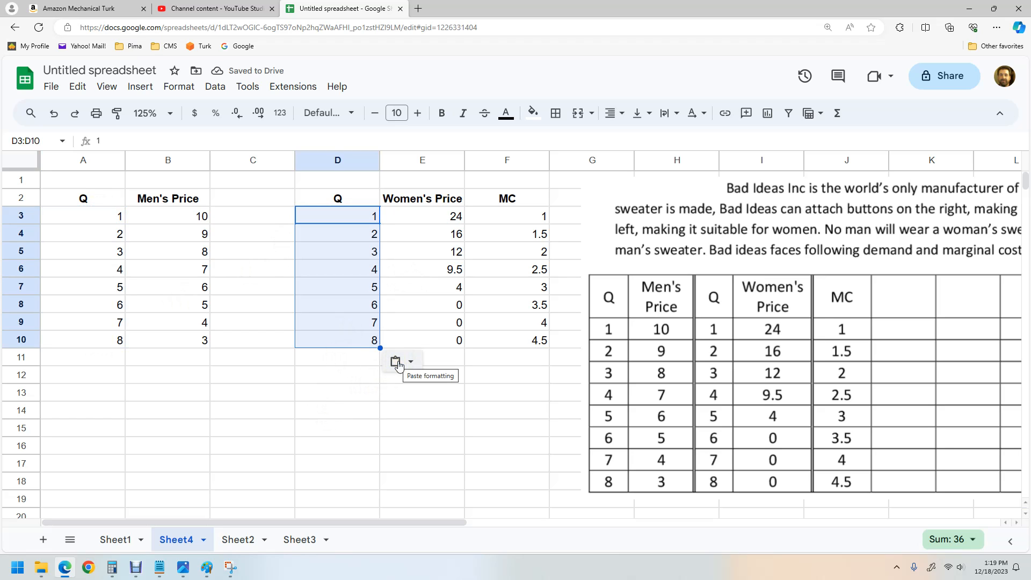
left_click(340, 414)
Step: Add the header TR in the empty column beside Men's Price
left_click(237, 195)
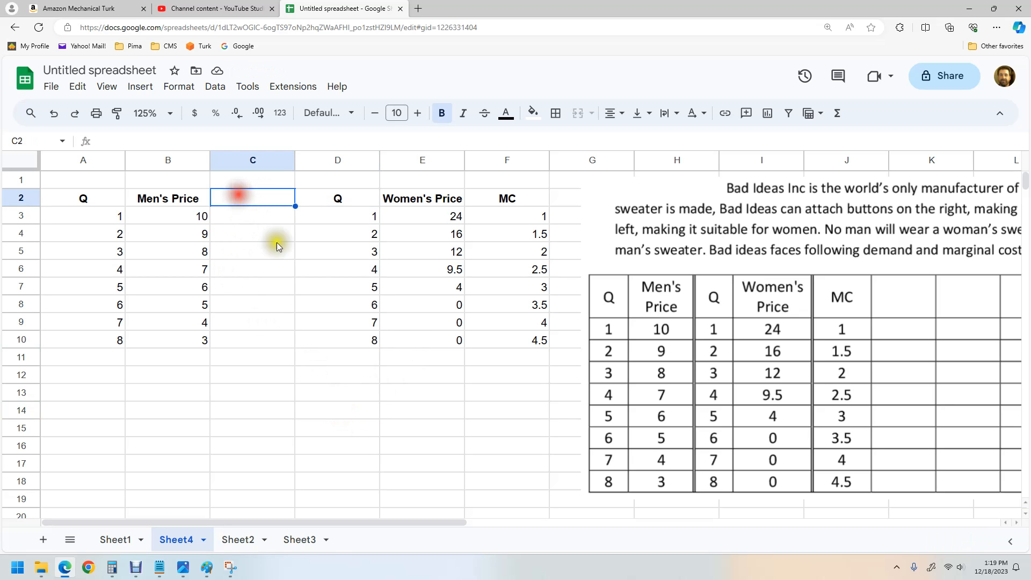
left_click(194, 183)
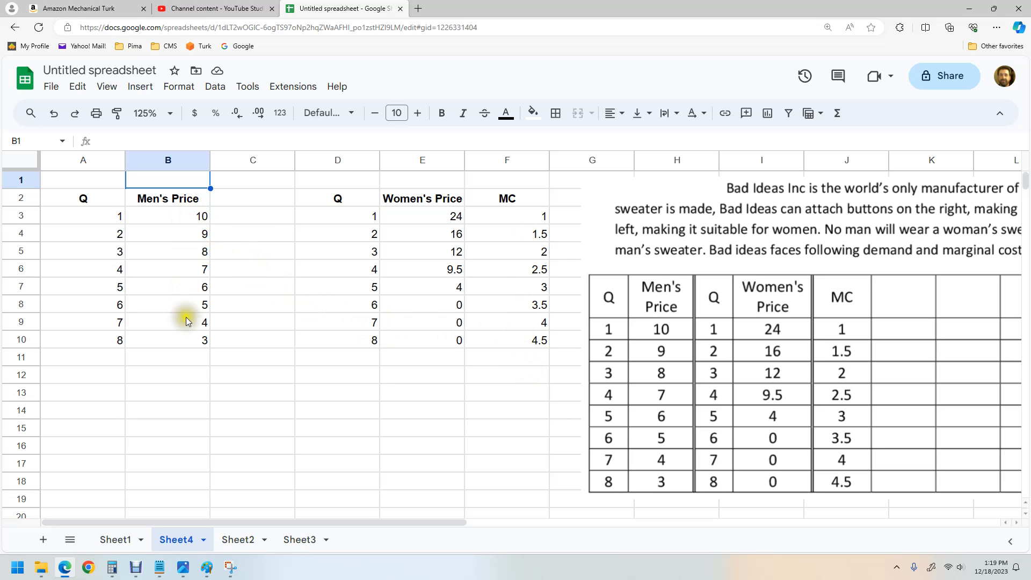
left_click(222, 198)
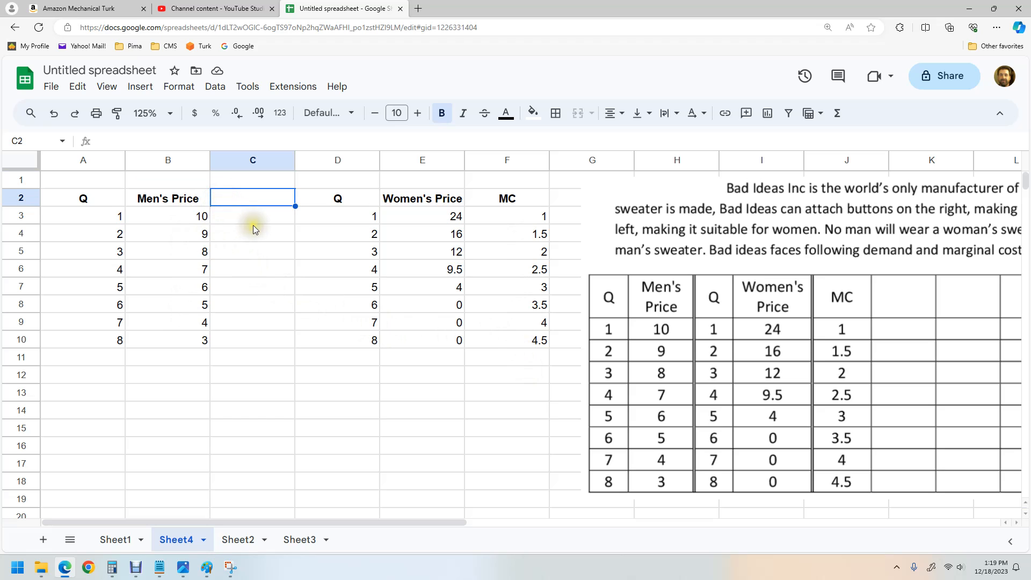
type("TR")
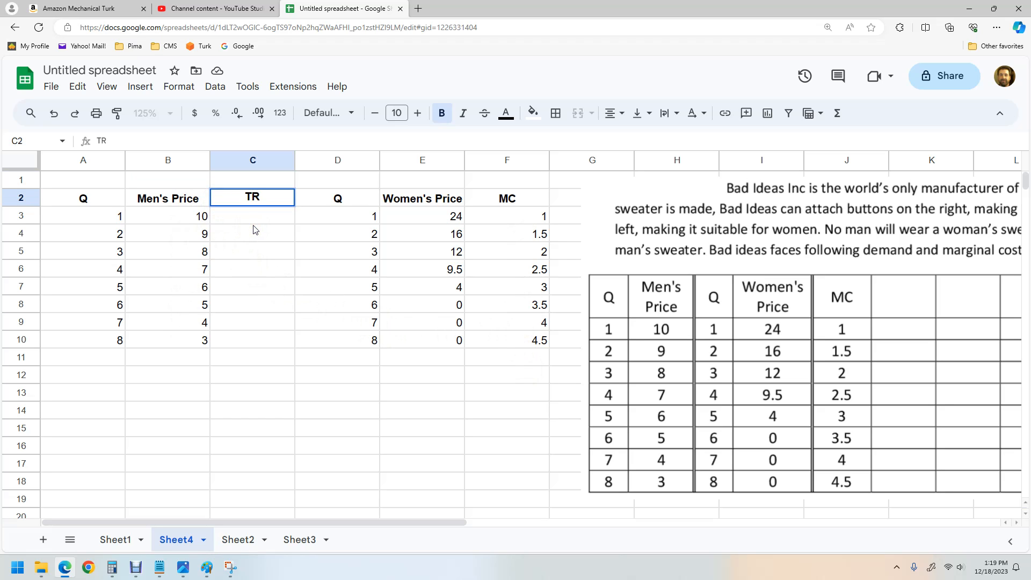
key("Return")
left_click(353, 159)
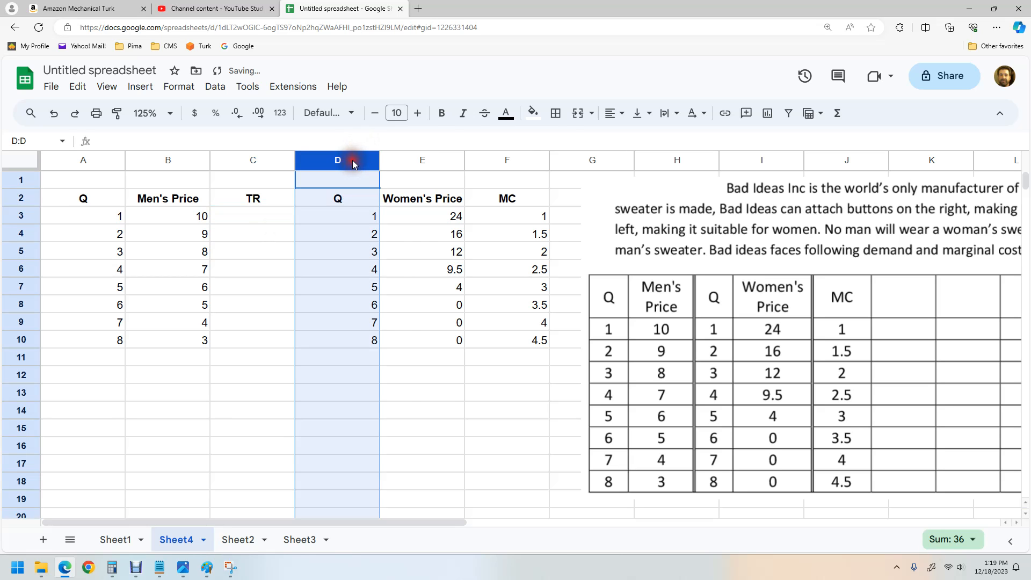
right_click(353, 160)
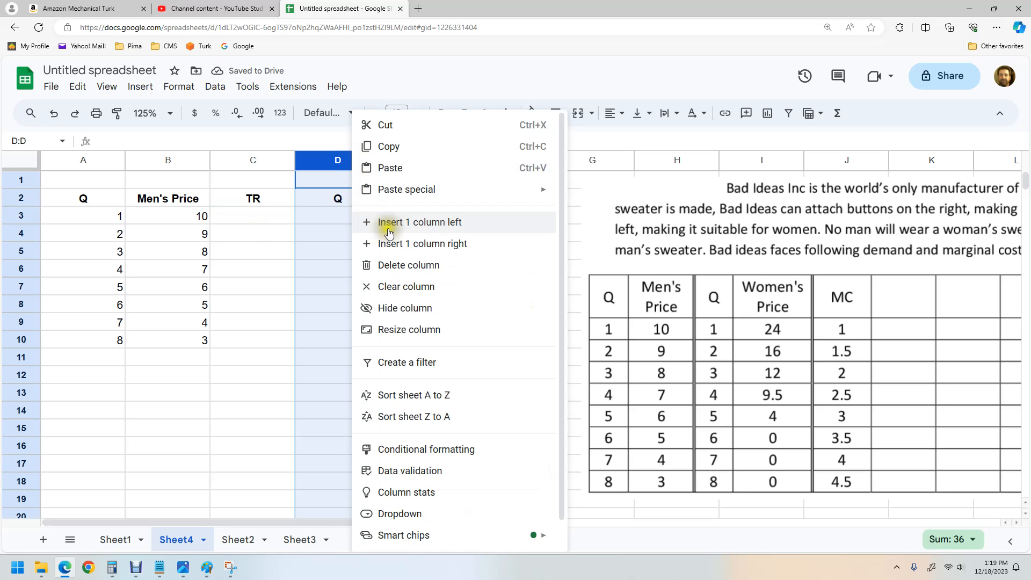
left_click(425, 243)
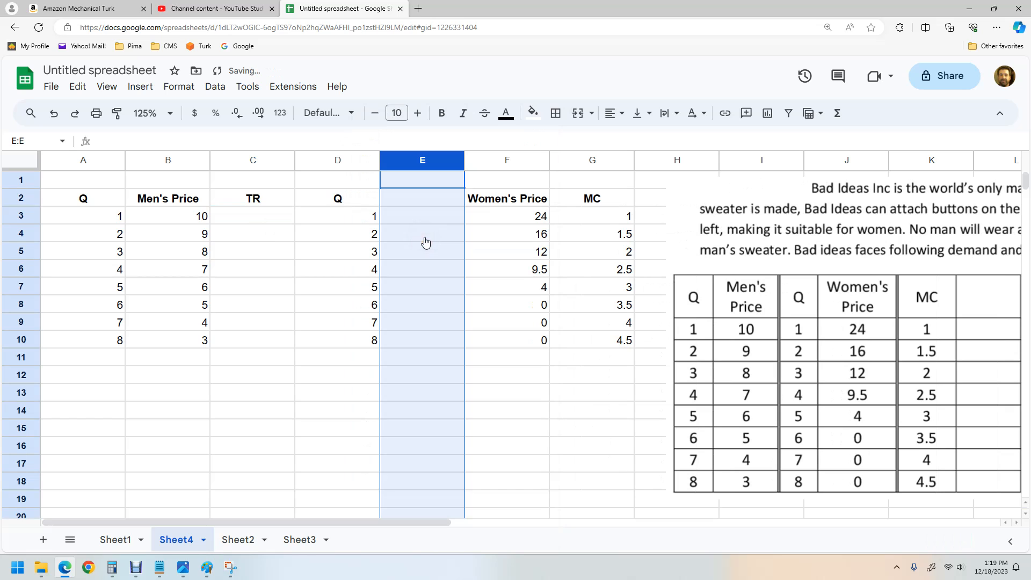
key("ctrl+z")
Step: Insert a new column before the women's Q column and give it the bold header MR
right_click(347, 171)
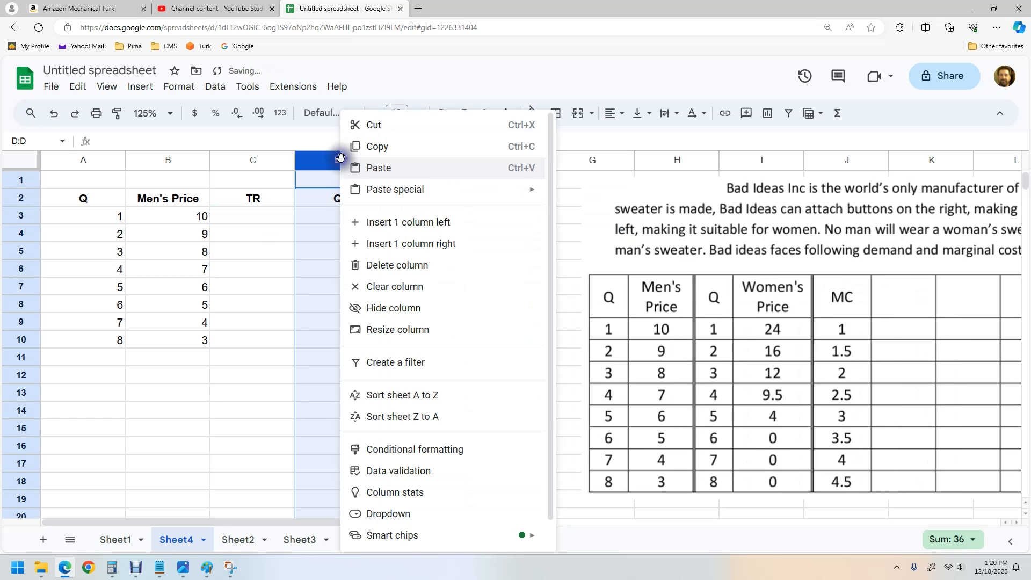
left_click(373, 228)
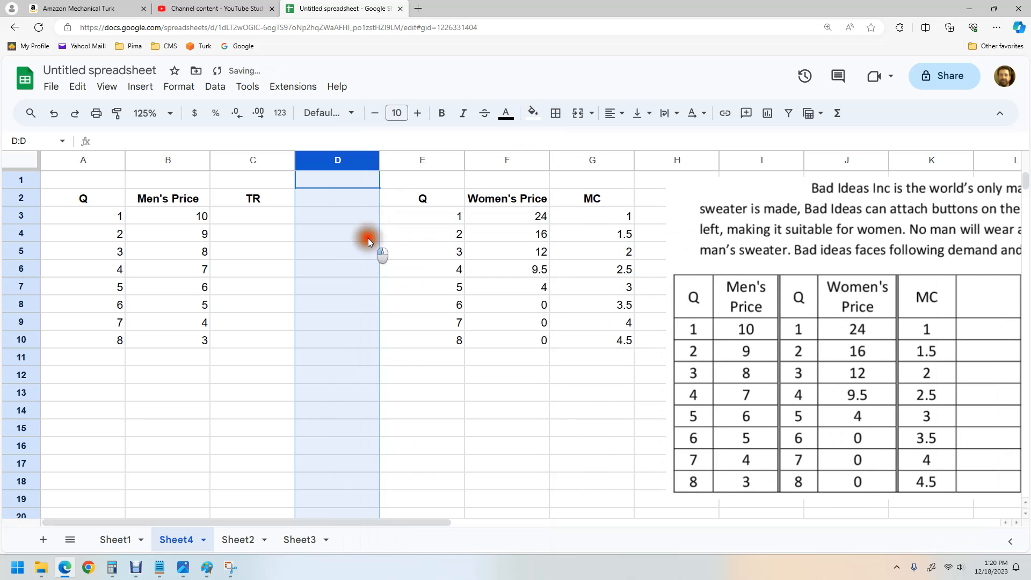
left_click(368, 236)
left_click(337, 200)
key("ctrl+b")
type("MR")
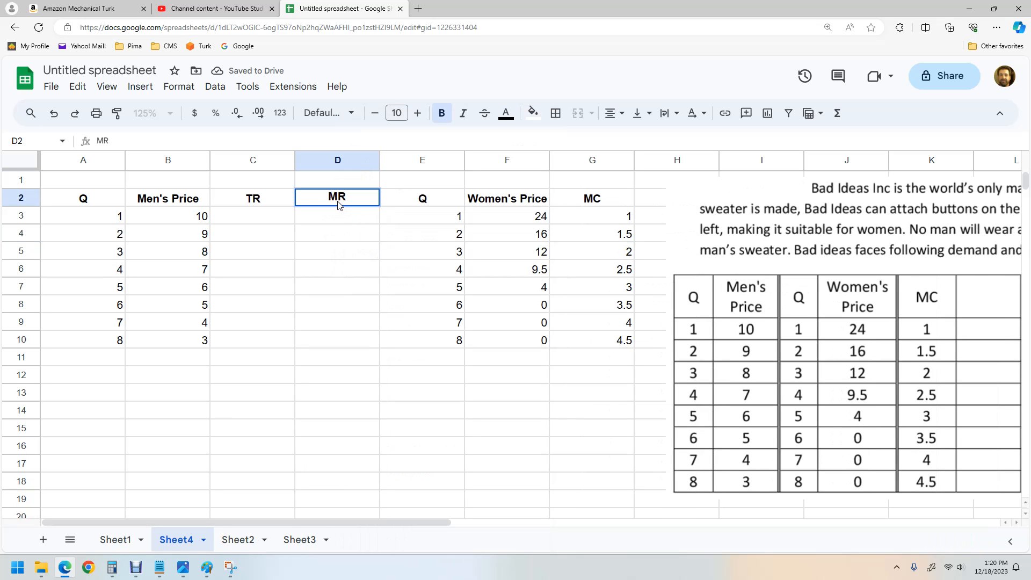
Step: Rename the TR header to TR (Men)
left_click(273, 198)
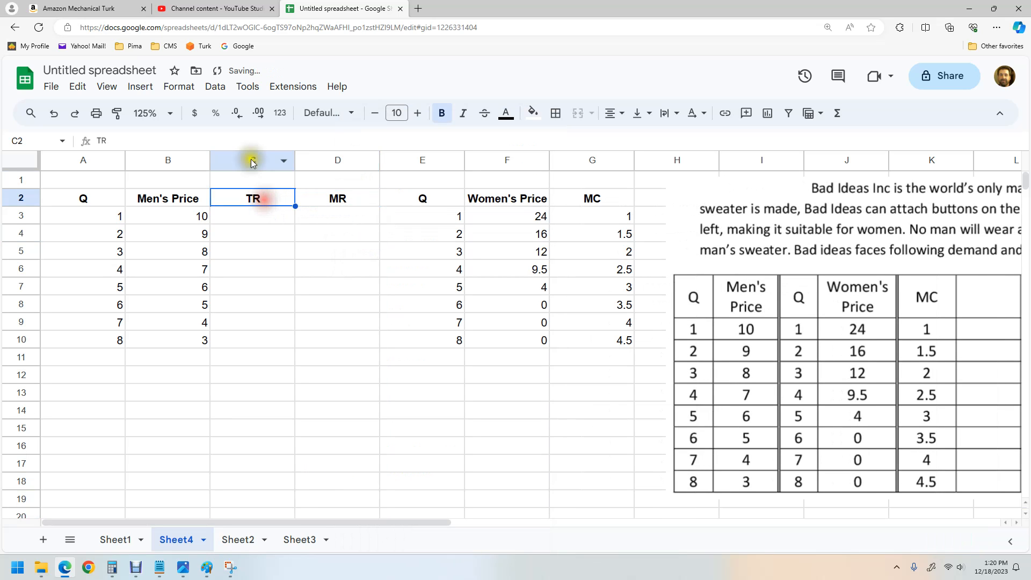
left_click(220, 142)
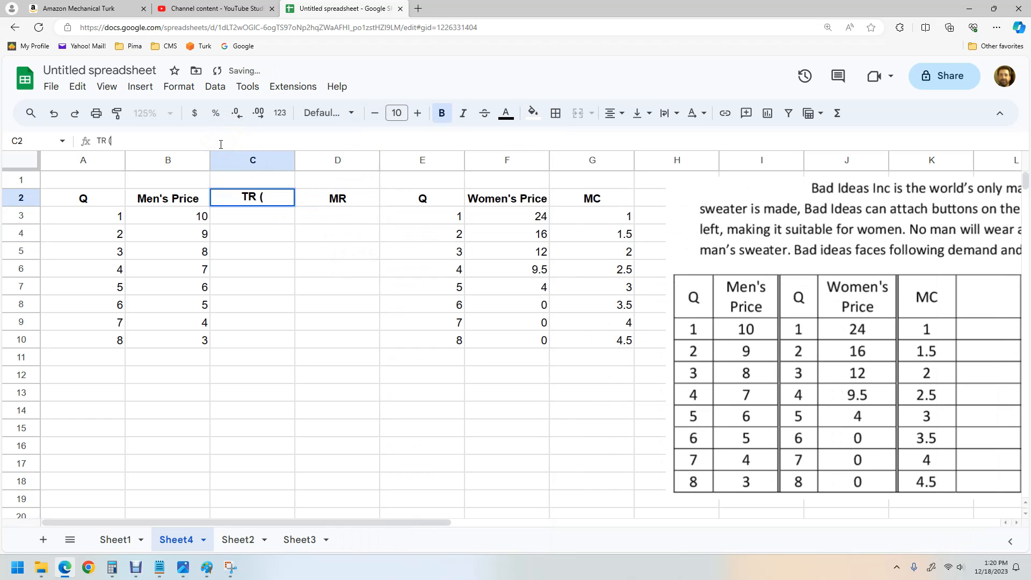
type("(Men)")
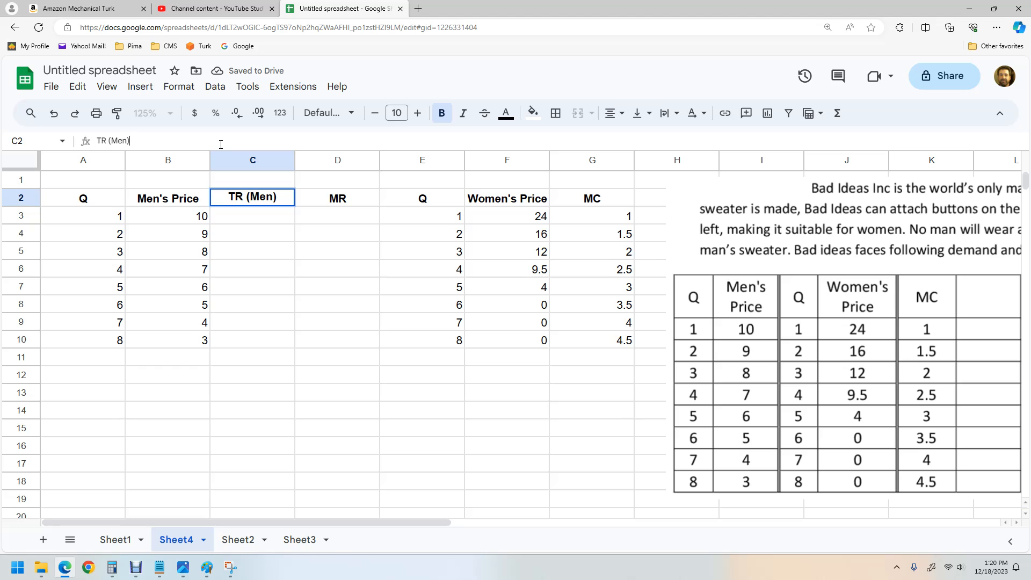
Step: Rename the MR header to MR (Men)
left_click(347, 199)
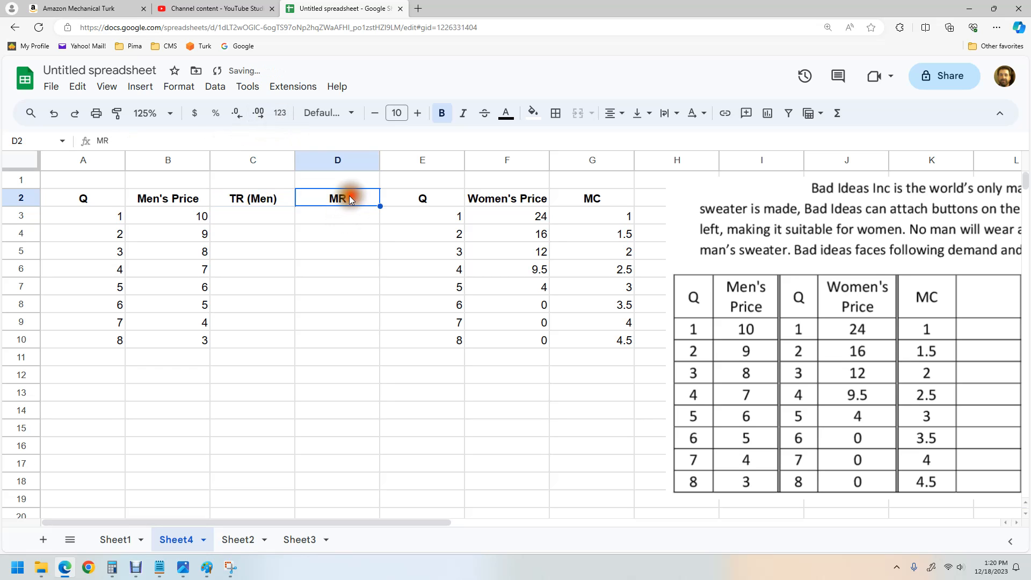
left_click(151, 138)
type("(")
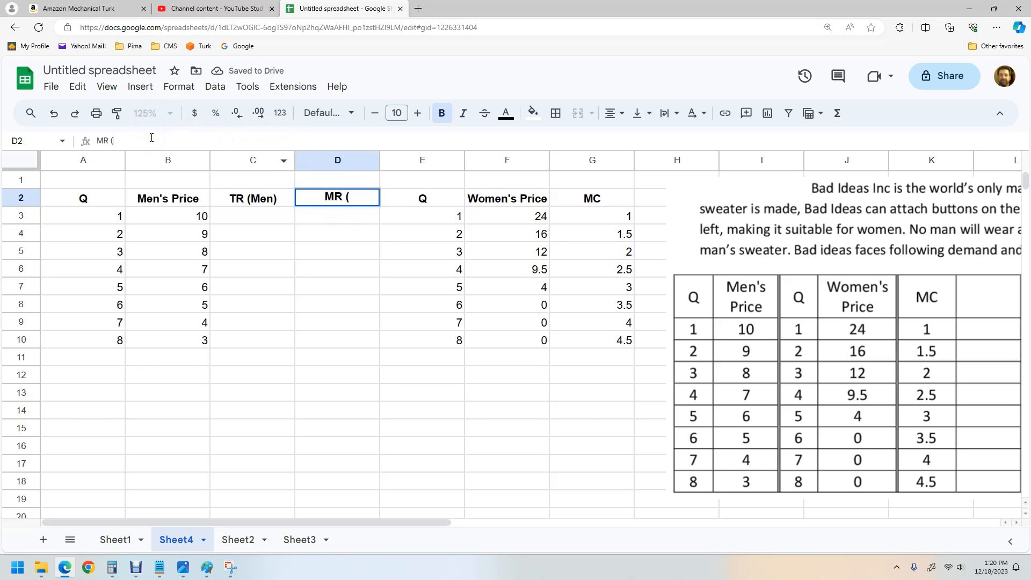
type("Men)")
left_click(326, 303)
Step: Move the pasted problem image lower and to the right, away from the table
left_click(275, 217)
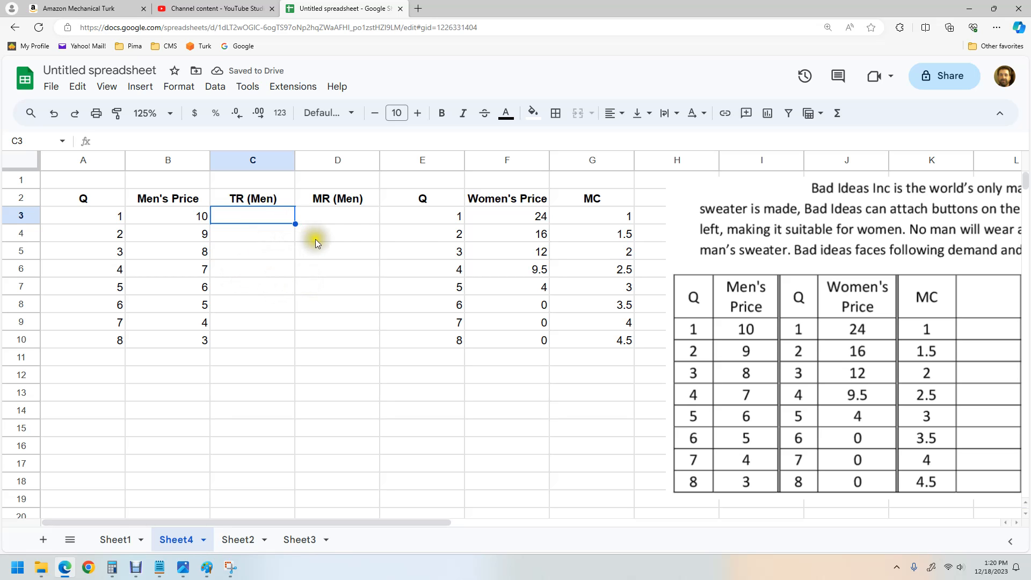
left_click_drag(717, 250, 732, 276)
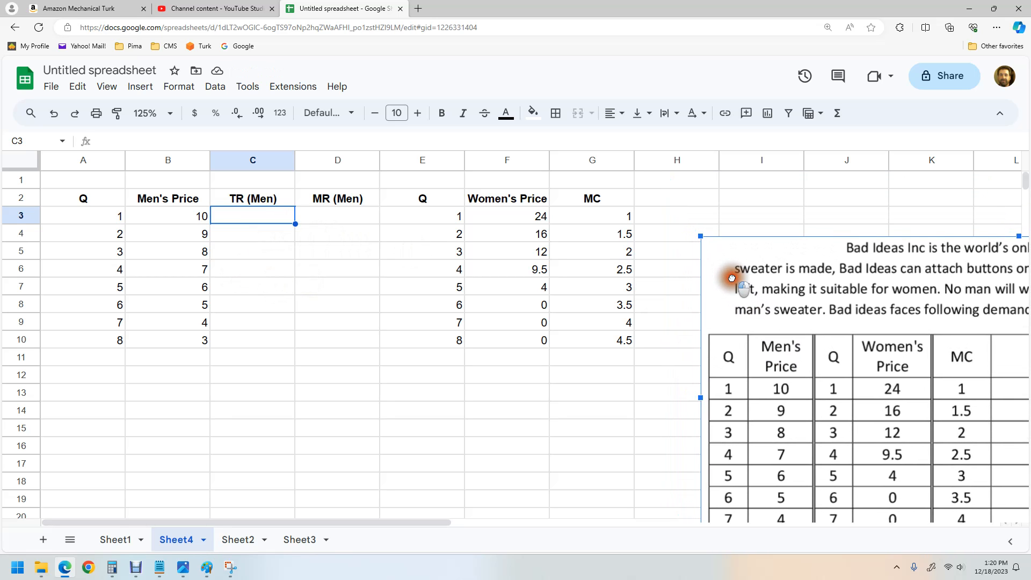
left_click(561, 460)
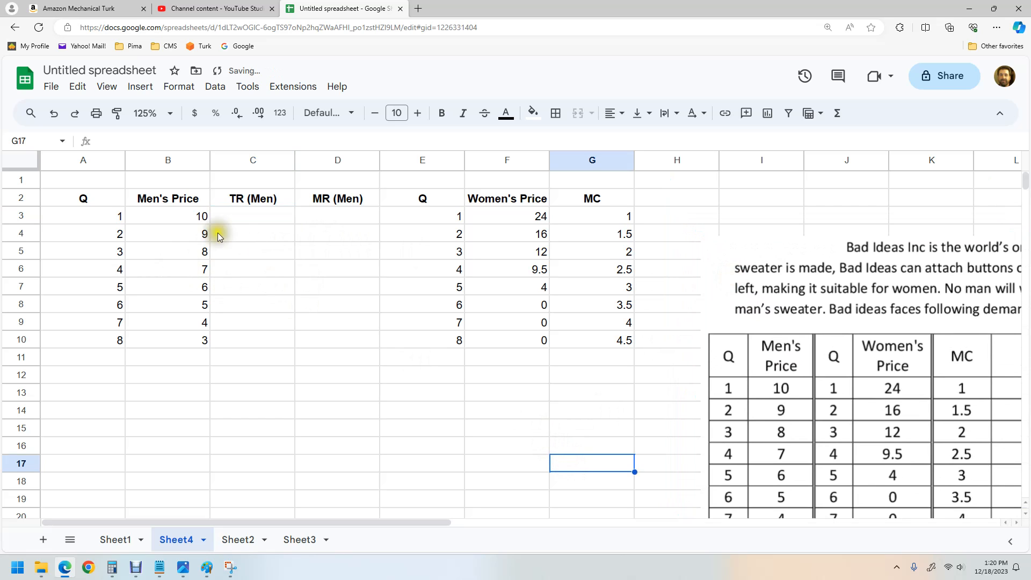
Step: Write the note P*Q in the cell above the TR (Men) header
left_click(244, 218)
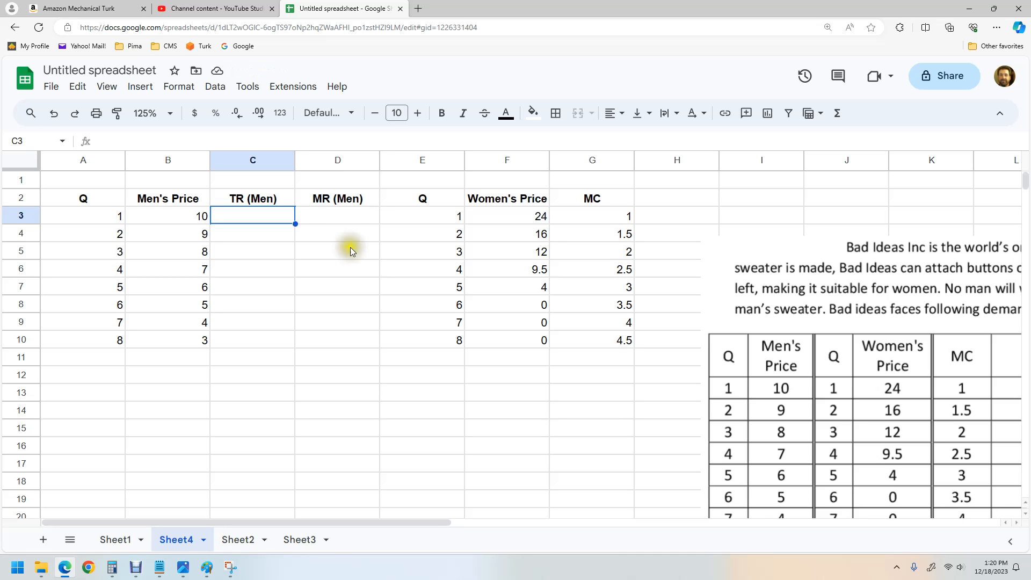
left_click(272, 183)
type("P")
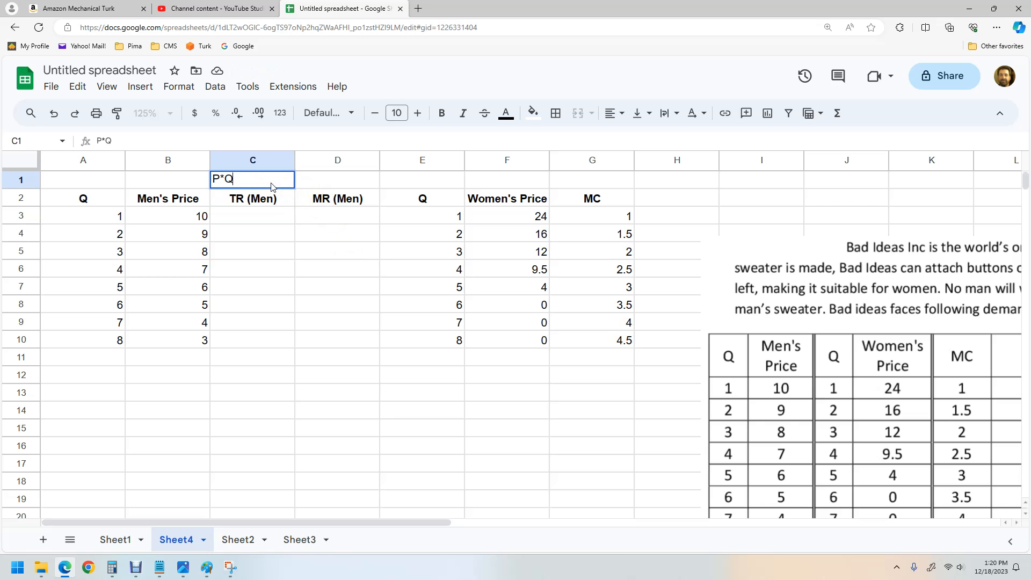
type("*Q")
left_click(266, 232)
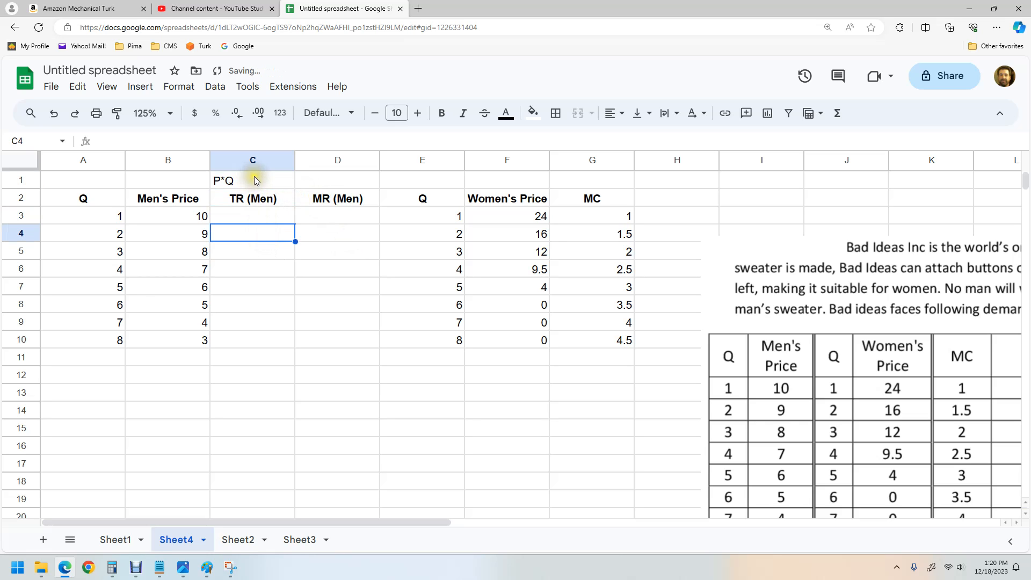
Step: Enter the formula =A3*B3 for the first TR (Men) value and accept the suggested autofill down the column
left_click(226, 209)
type("=")
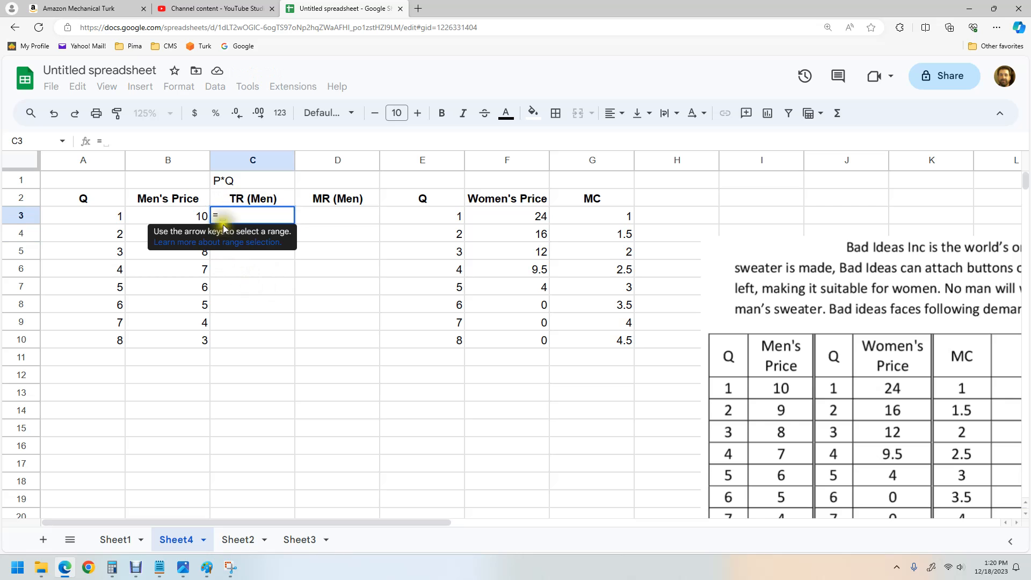
left_click(101, 218)
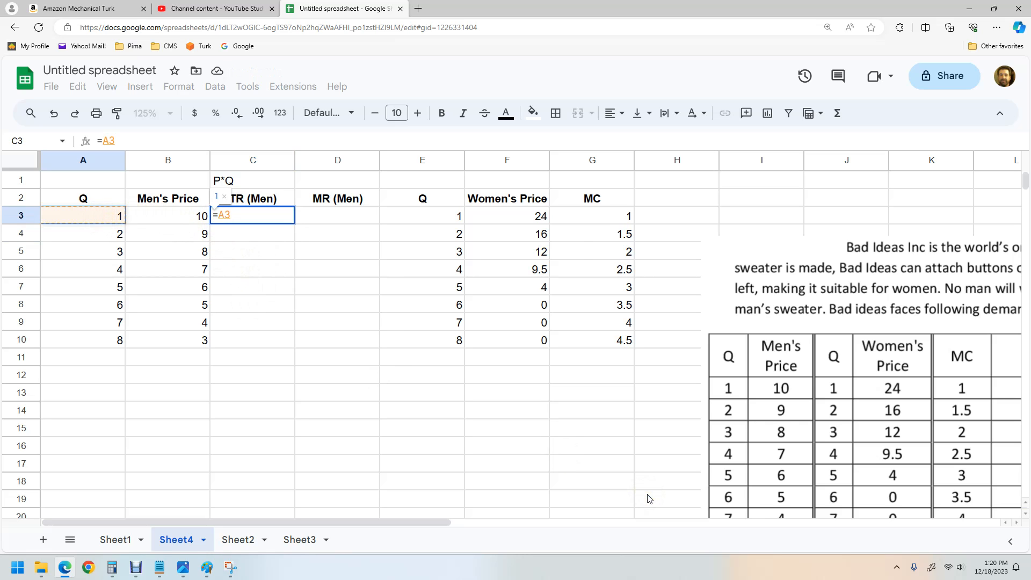
type("*")
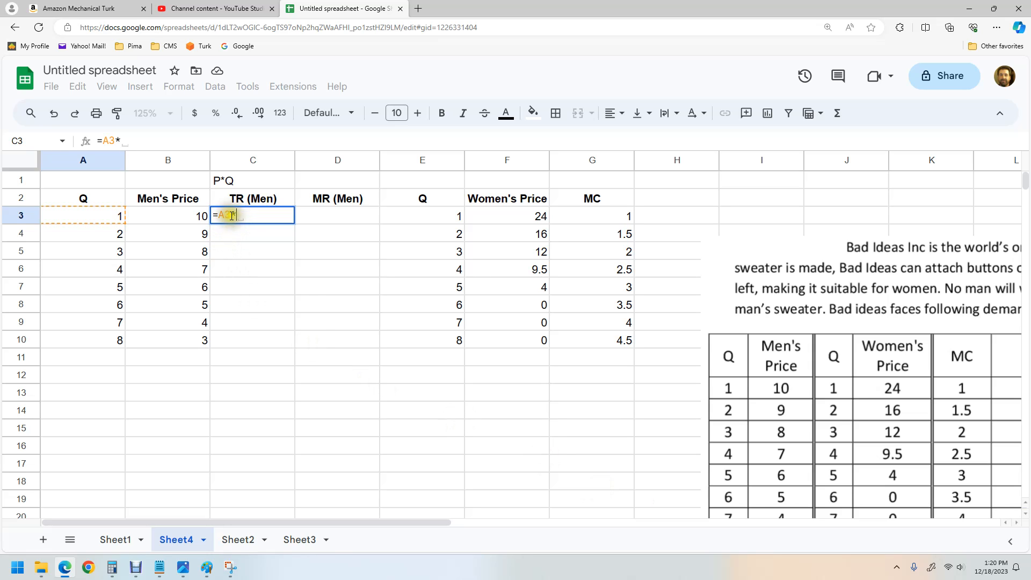
left_click(173, 217)
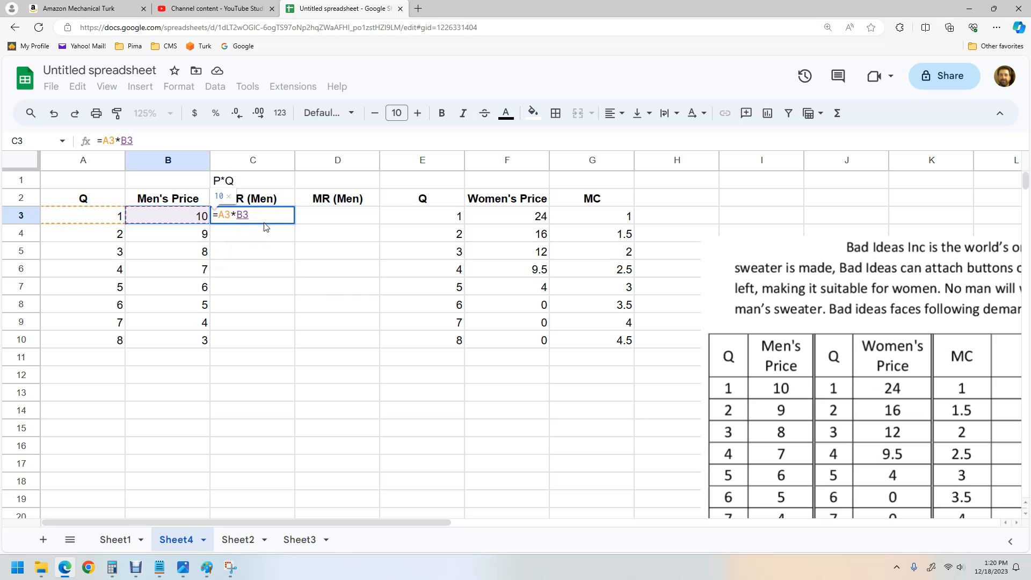
key("Return")
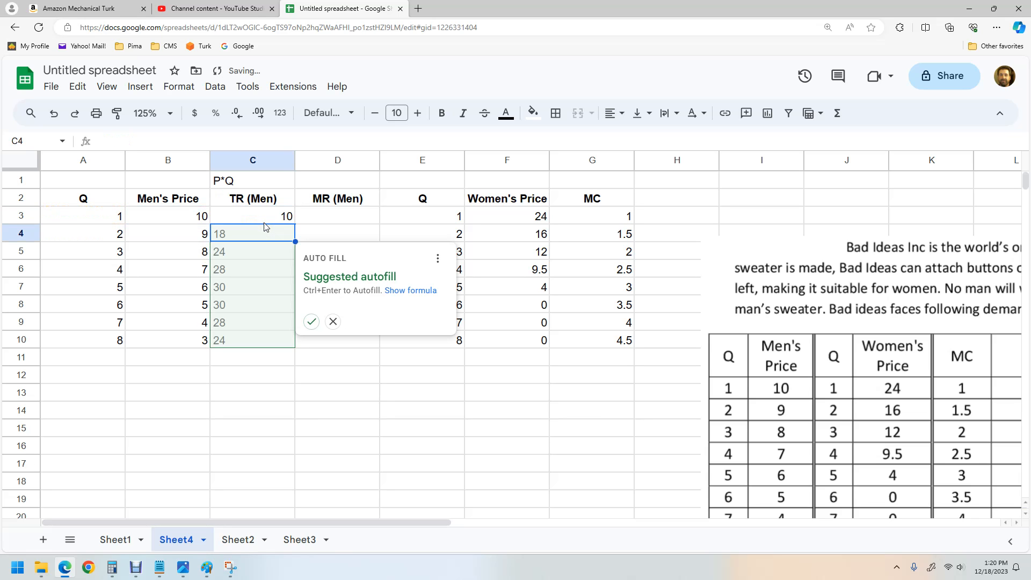
left_click(311, 322)
left_click(377, 391)
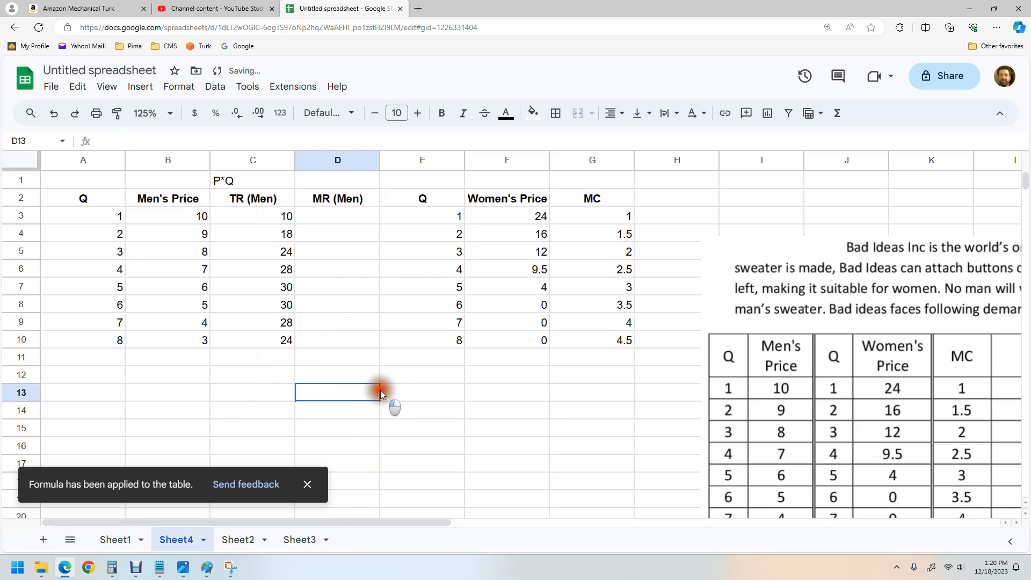
left_click(308, 485)
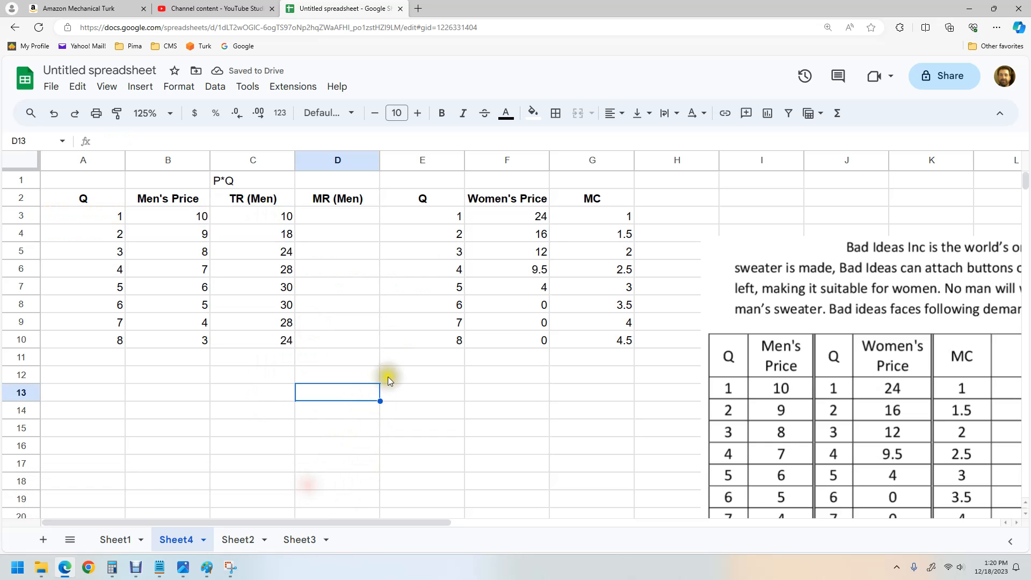
Step: Insert a blank row above the first data row and enter Q 0 and Men's Price 11 in it
left_click(349, 214)
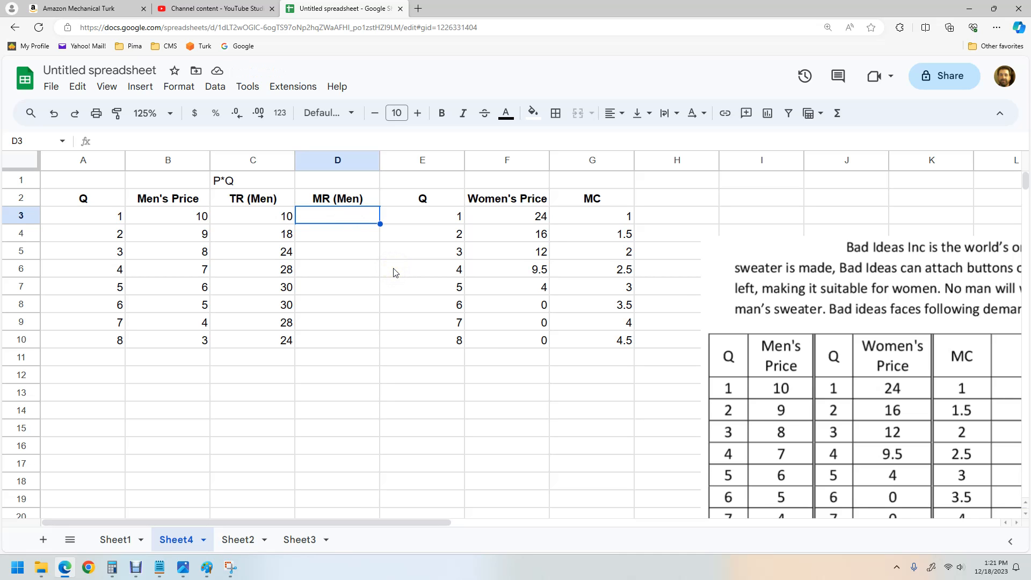
left_click(26, 214)
right_click(26, 214)
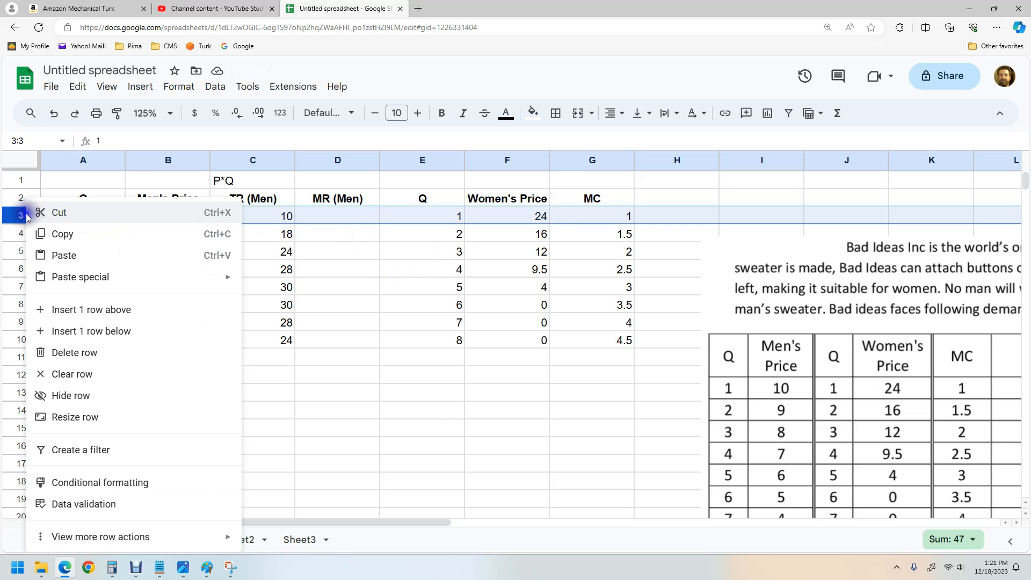
left_click(80, 310)
left_click(103, 284)
left_click(91, 215)
type("0")
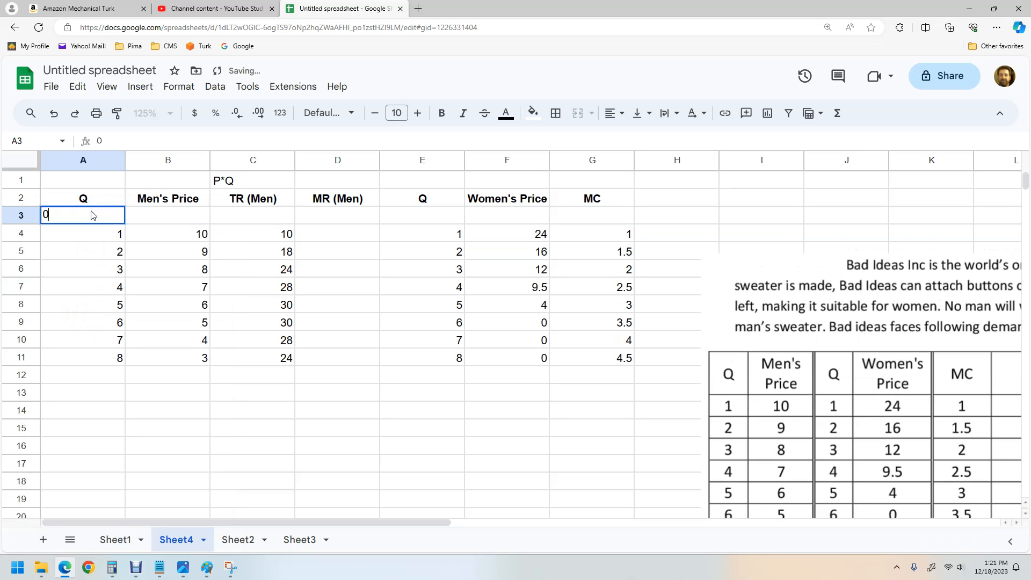
key("Tab")
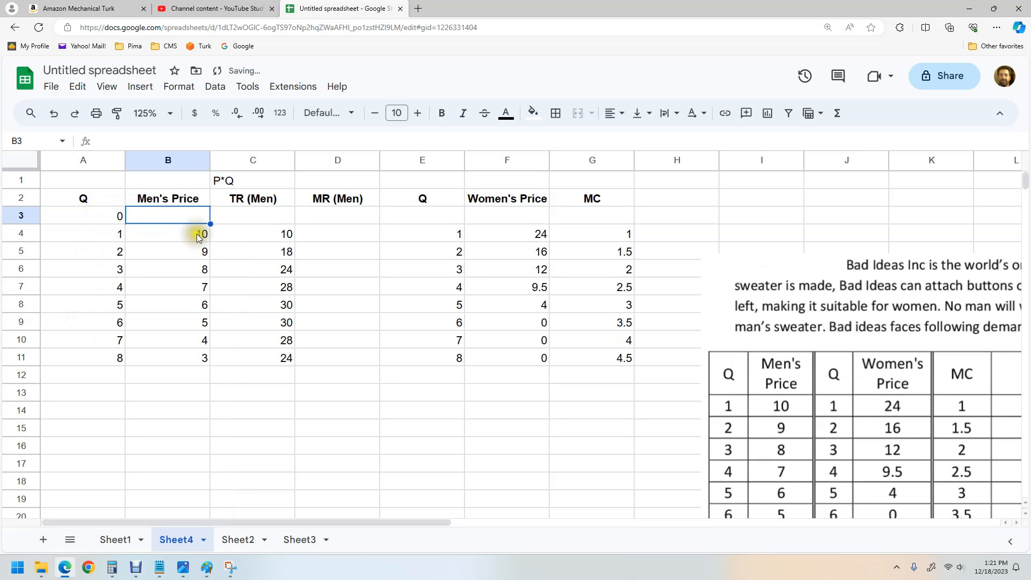
type("1")
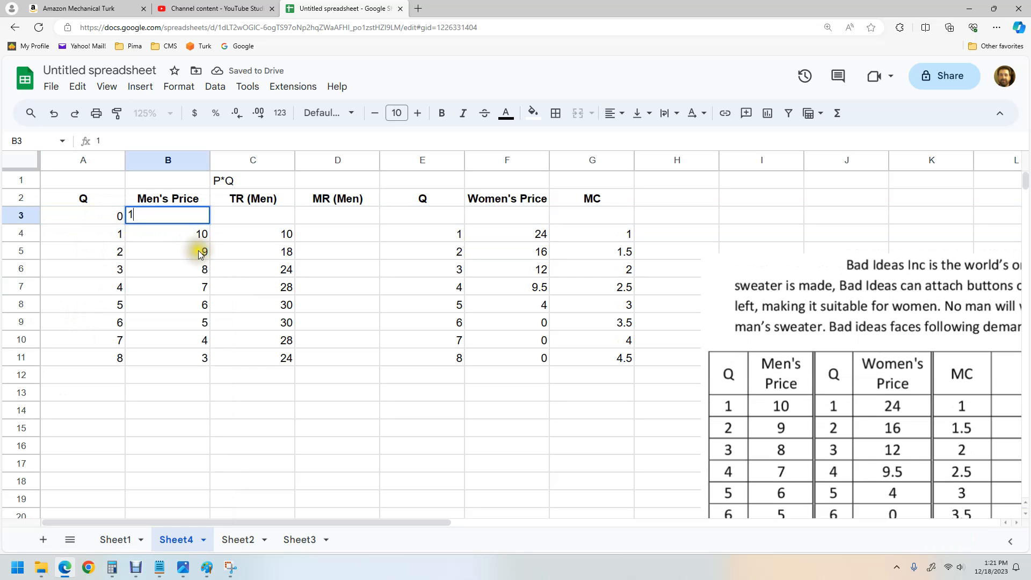
type("1")
Step: Extend the TR (Men) formula up into the new row so it computes =A3*B3
left_click(244, 215)
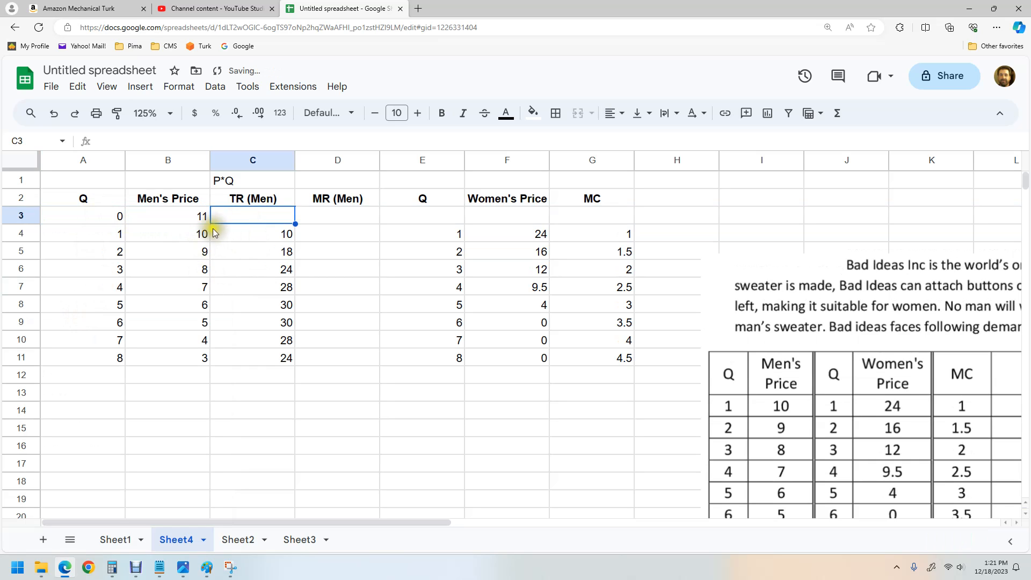
left_click(250, 233)
left_click_drag(295, 241, 294, 197)
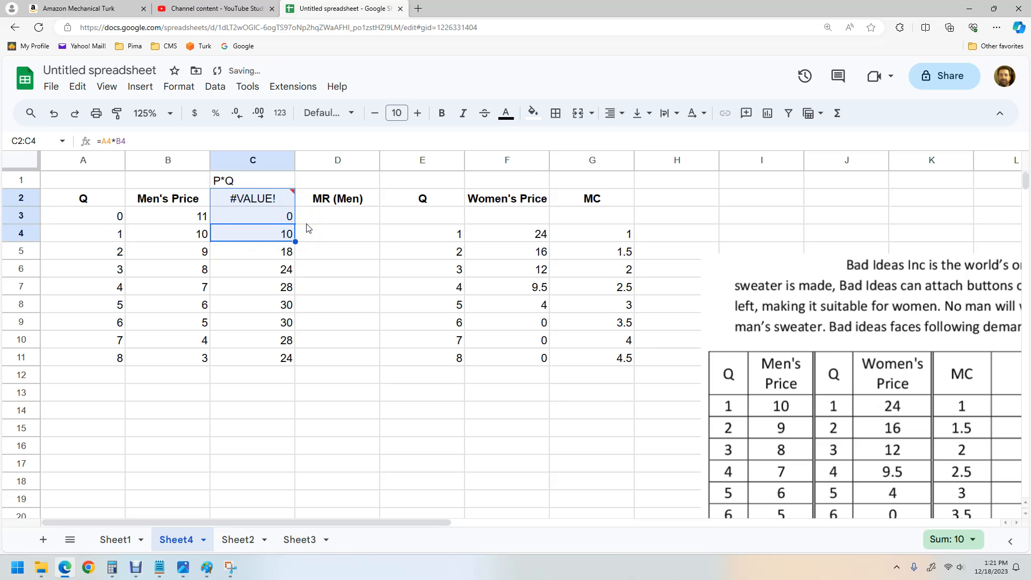
key("ctrl+z")
left_click_drag(296, 242, 295, 209)
left_click(304, 222)
left_click(247, 219)
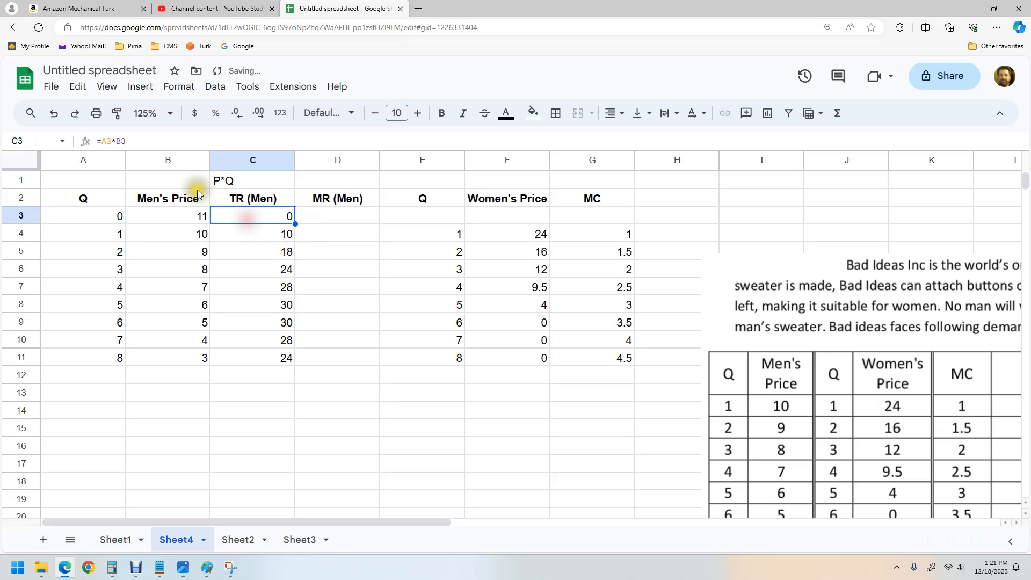
left_click(122, 141)
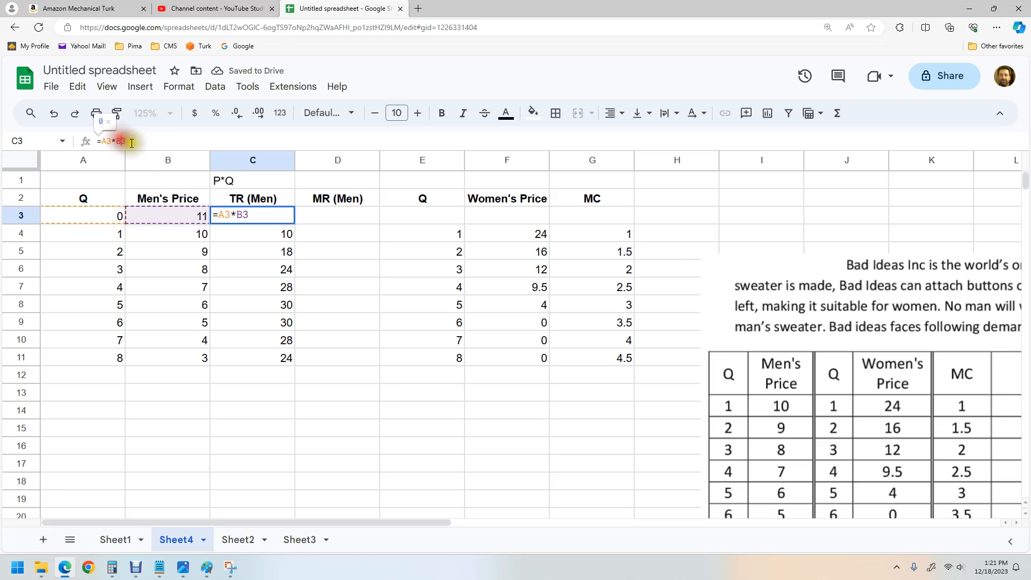
left_click(313, 230)
Step: Enter the women's Q 0 and Women's Price 26 in the new row
left_click(395, 216)
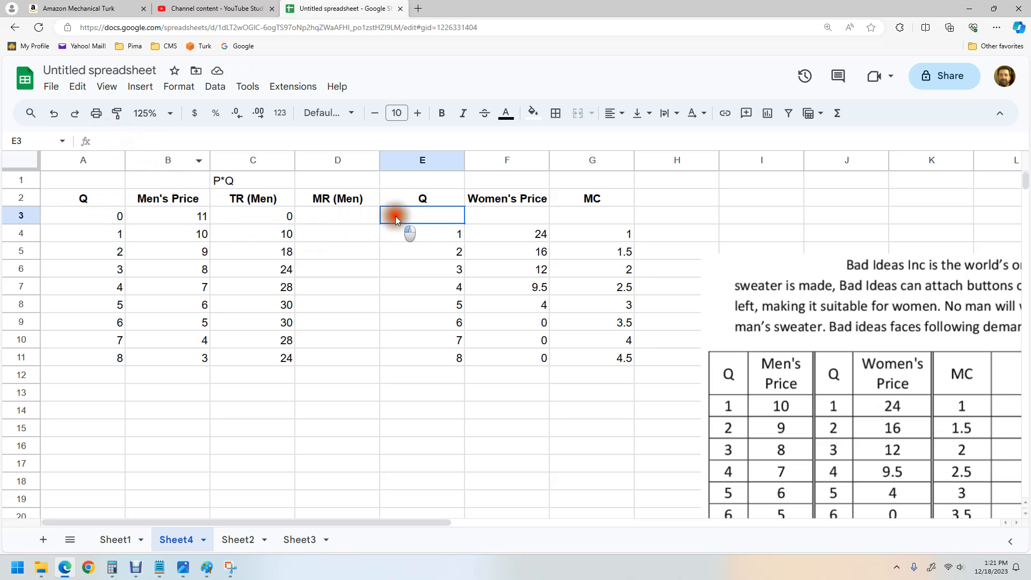
type("0")
left_click(497, 217)
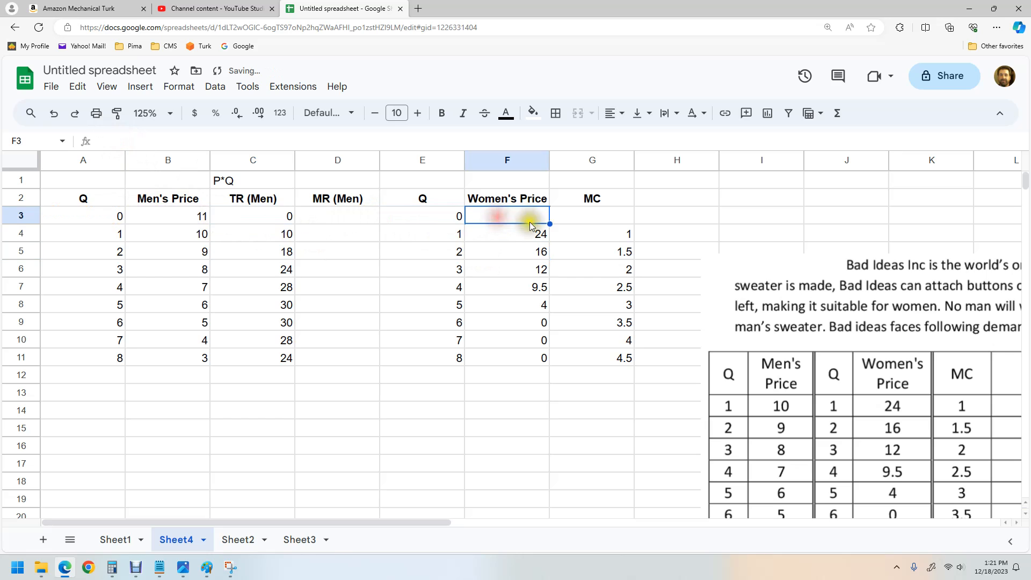
type("26")
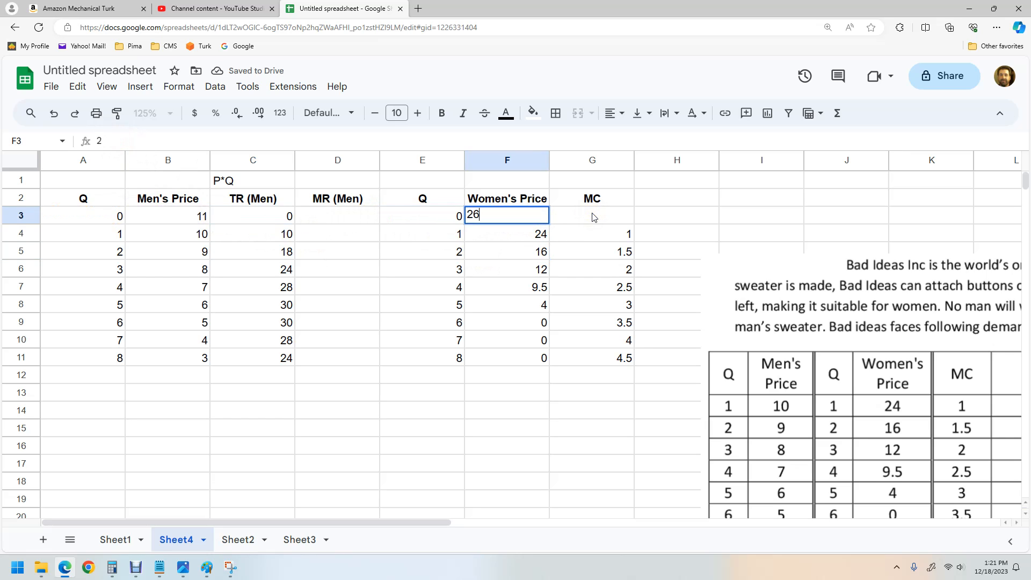
left_click(594, 216)
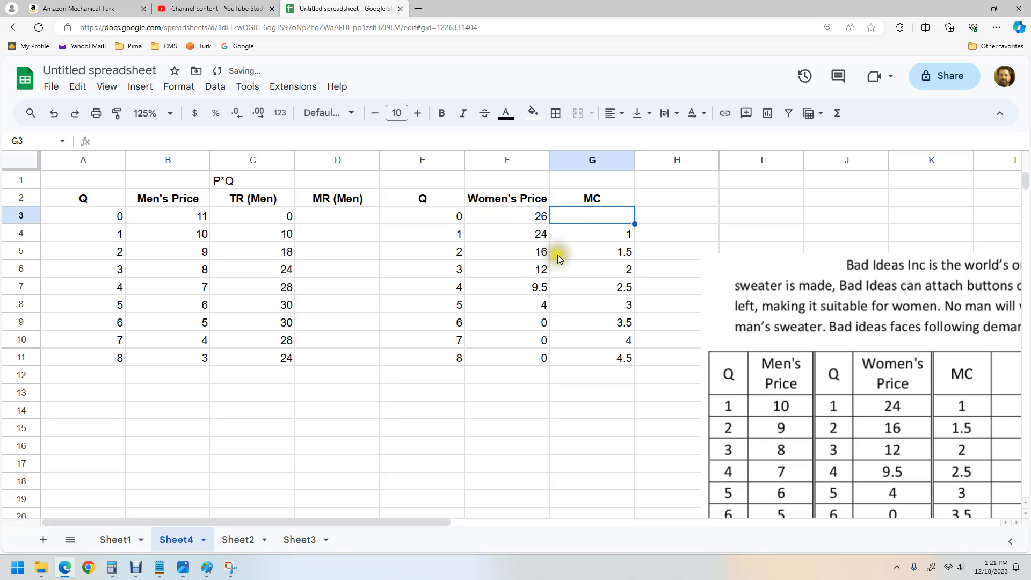
Step: Mark the first MR (Men) cell with ---- and enter =C4-C3 below it, accepting the suggested autofill down the column
left_click(349, 215)
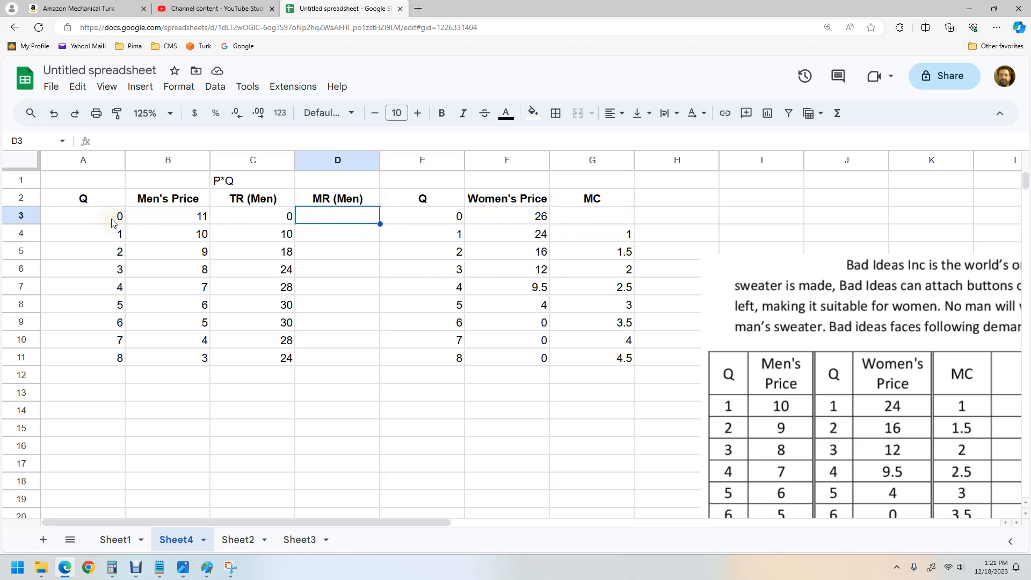
type("----")
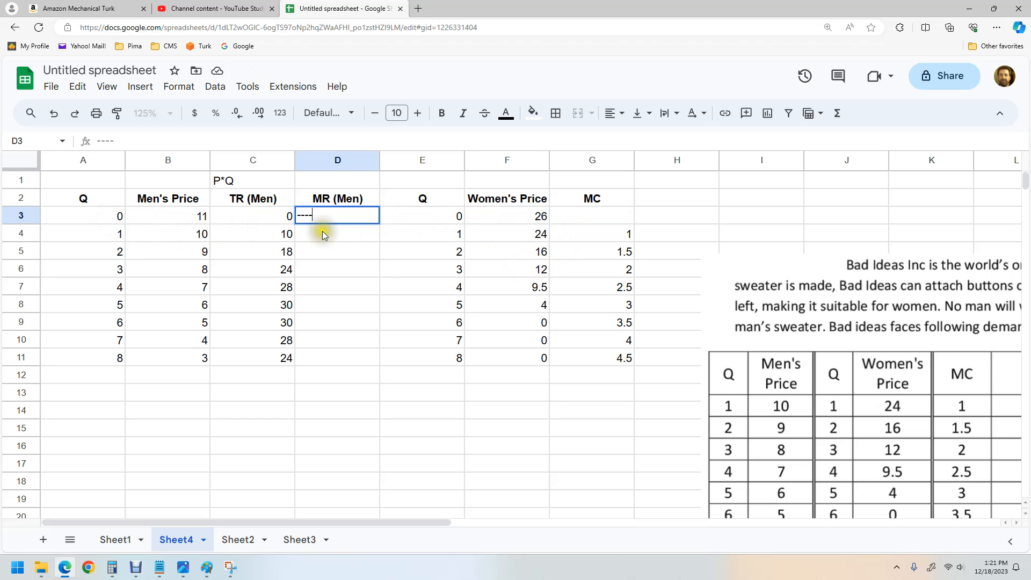
left_click(343, 234)
type("=")
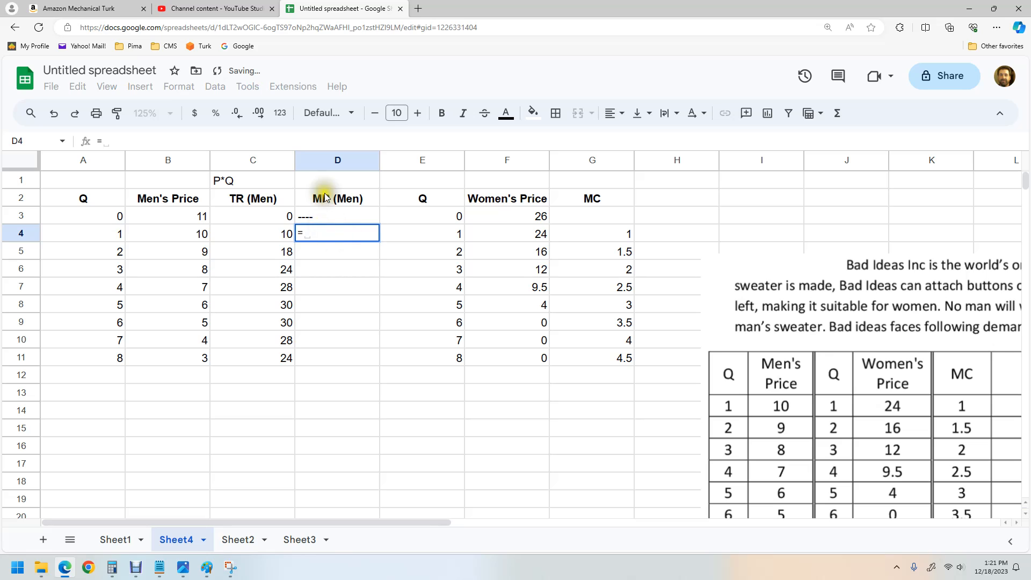
left_click(263, 234)
type("-")
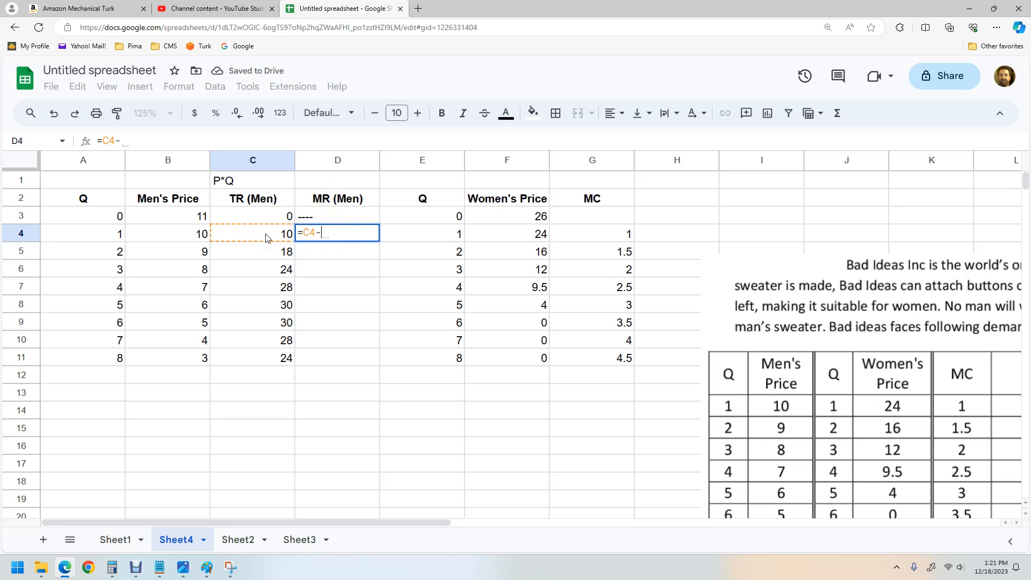
left_click(235, 209)
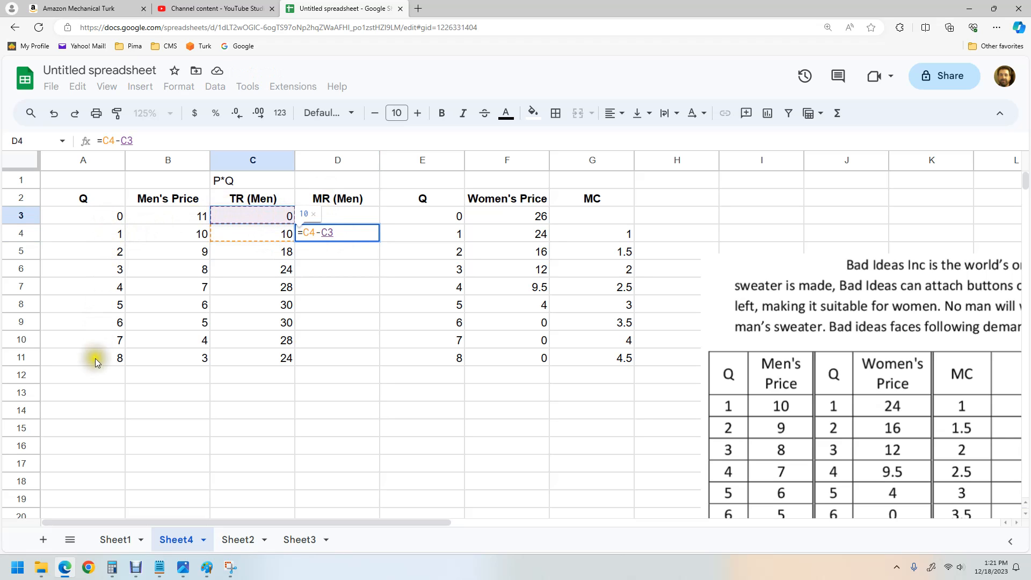
key("Return")
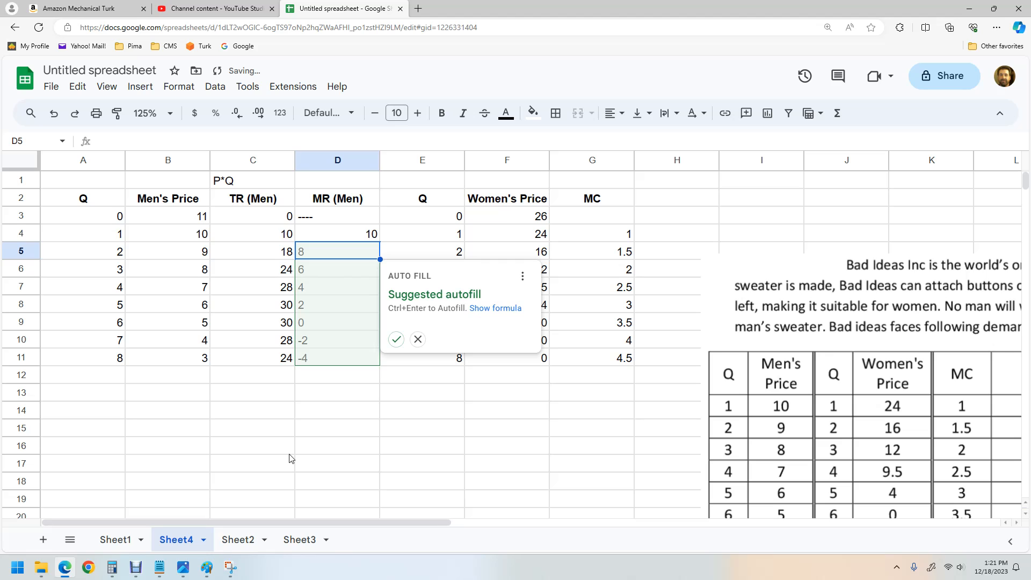
left_click(397, 340)
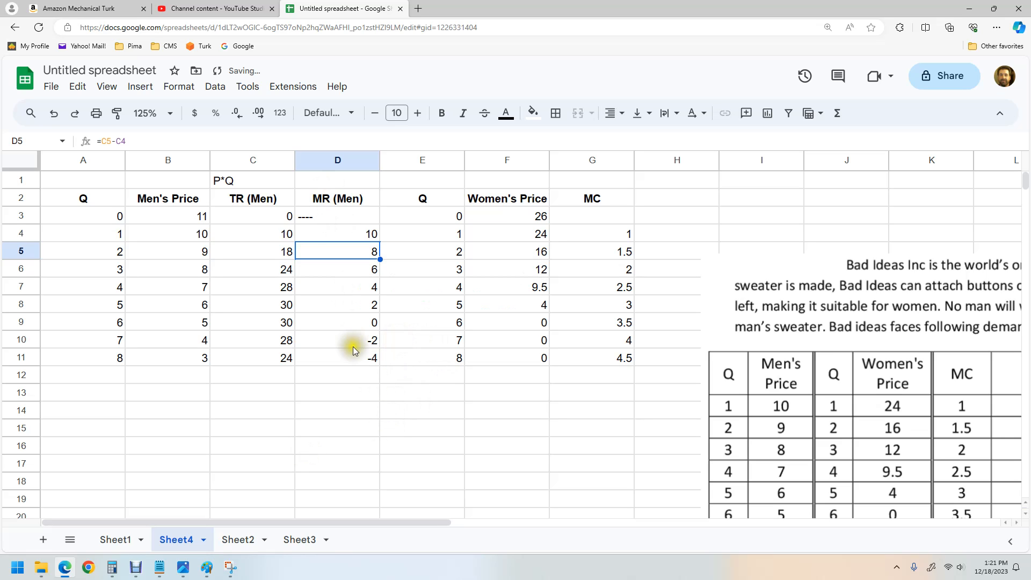
left_click(363, 390)
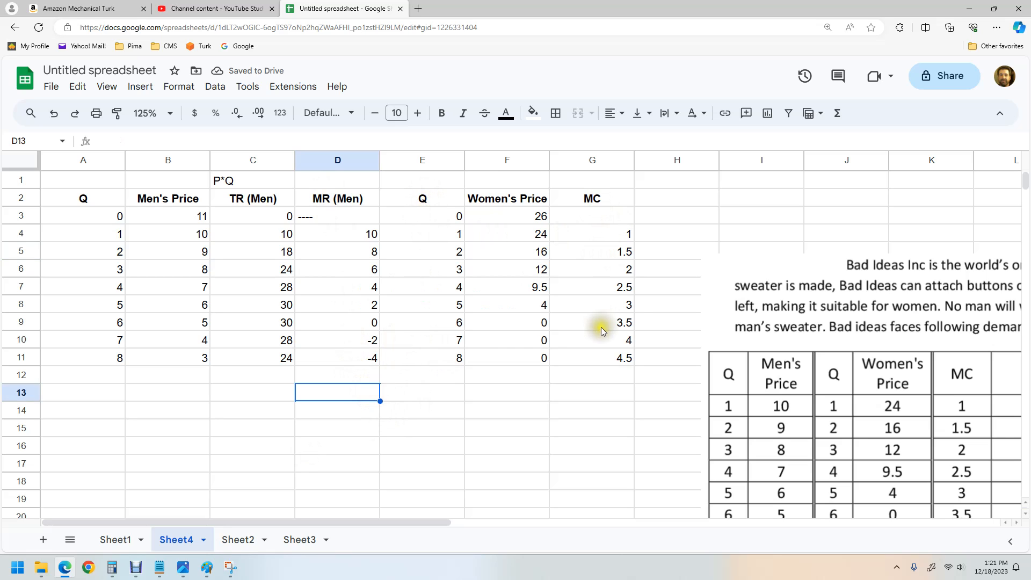
Step: Insert an empty column between MR (Men) and the women's Q column
left_click(424, 158)
right_click(422, 156)
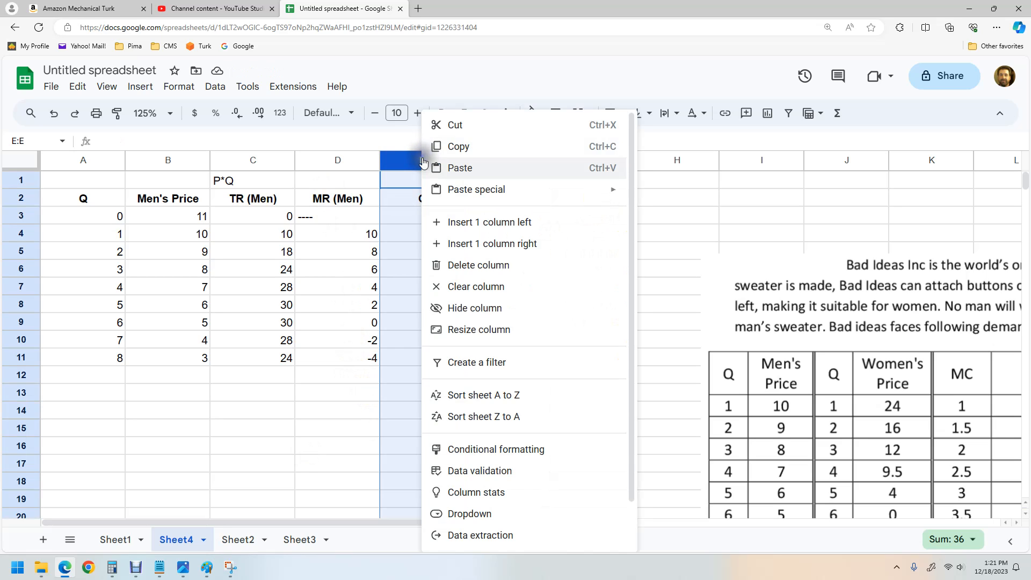
left_click(458, 238)
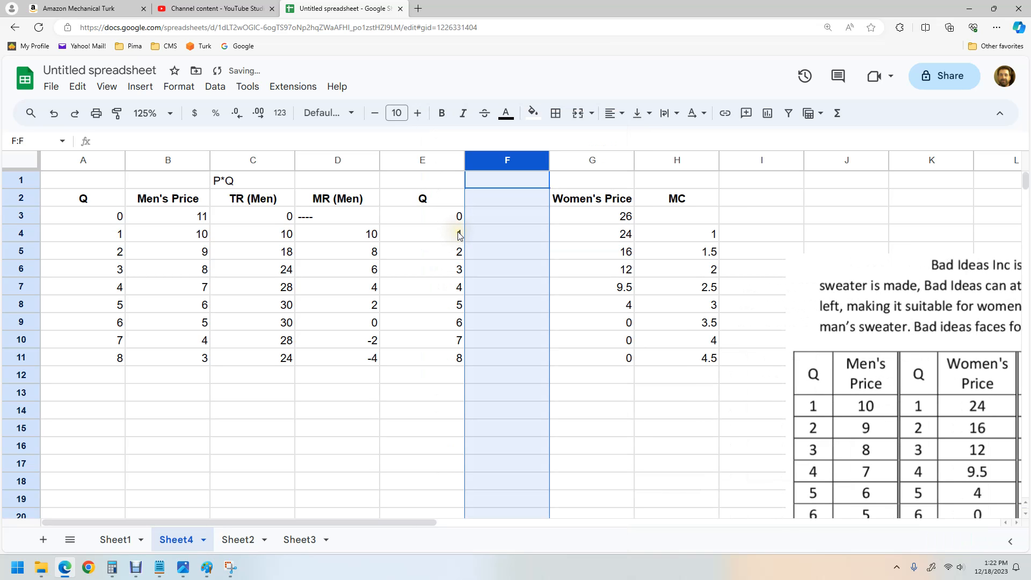
key("ctrl+z")
right_click(433, 161)
left_click(468, 221)
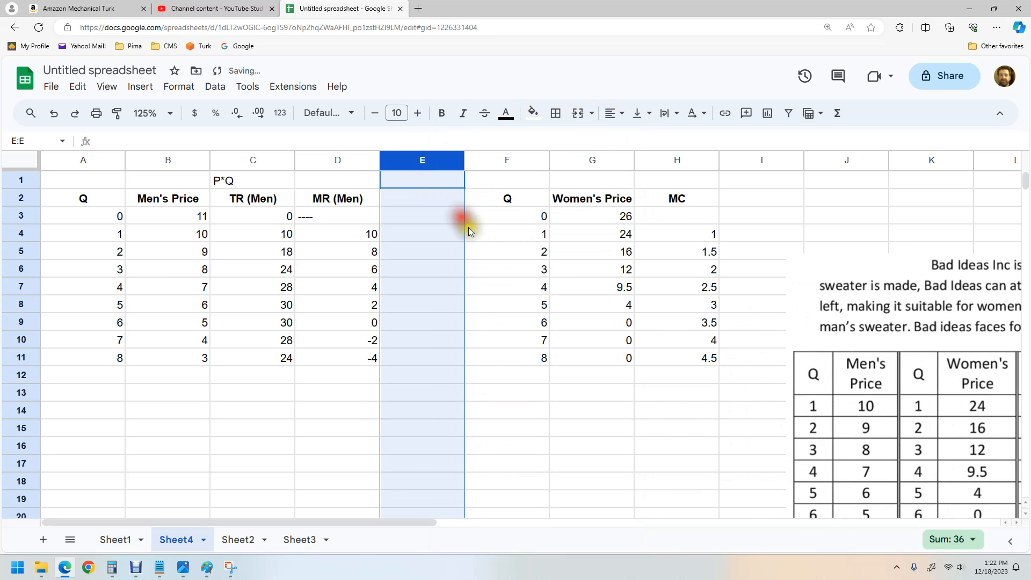
left_click(617, 287)
Step: Copy the MC column, header included, into the new empty column next to MR (Men)
left_click(697, 199)
left_click_drag(697, 199, 695, 355)
key("ctrl+c")
left_click(433, 195)
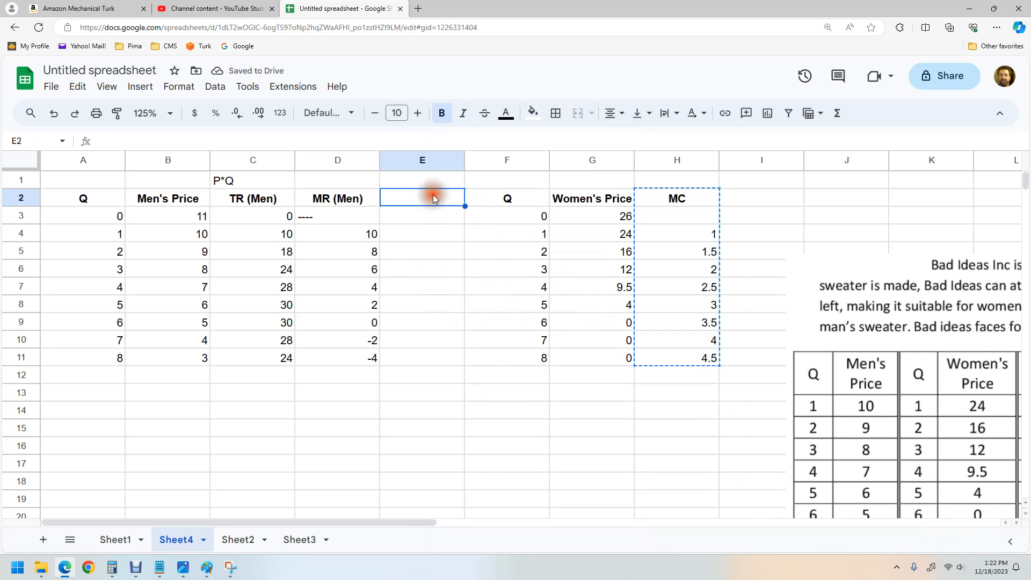
key("ctrl+v")
left_click(446, 429)
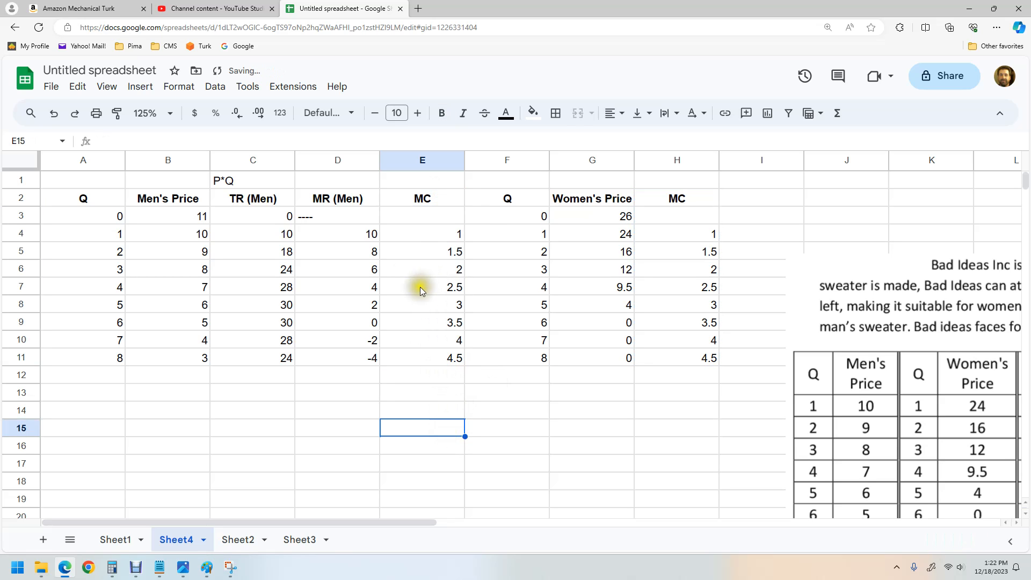
Step: Compare MR (Men) with MC row by row by selecting each pair of cells
left_click_drag(350, 236, 420, 236)
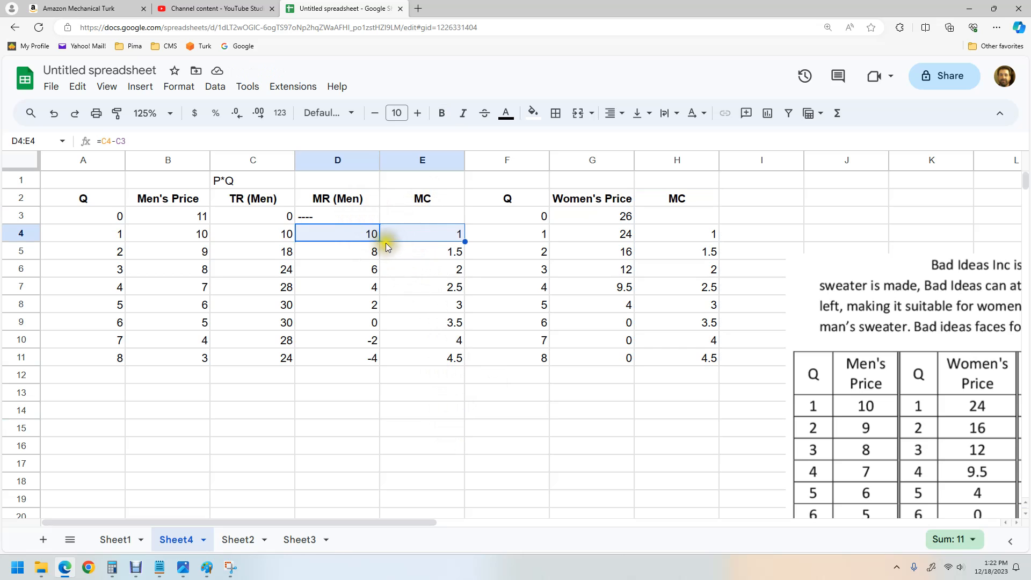
left_click_drag(370, 253, 417, 247)
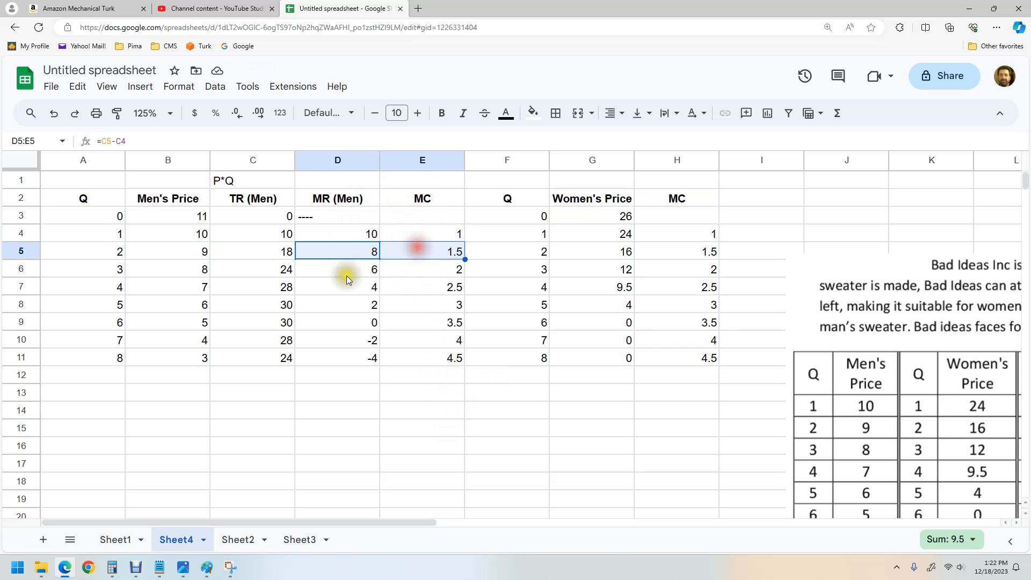
left_click_drag(338, 288, 421, 285)
left_click(340, 308)
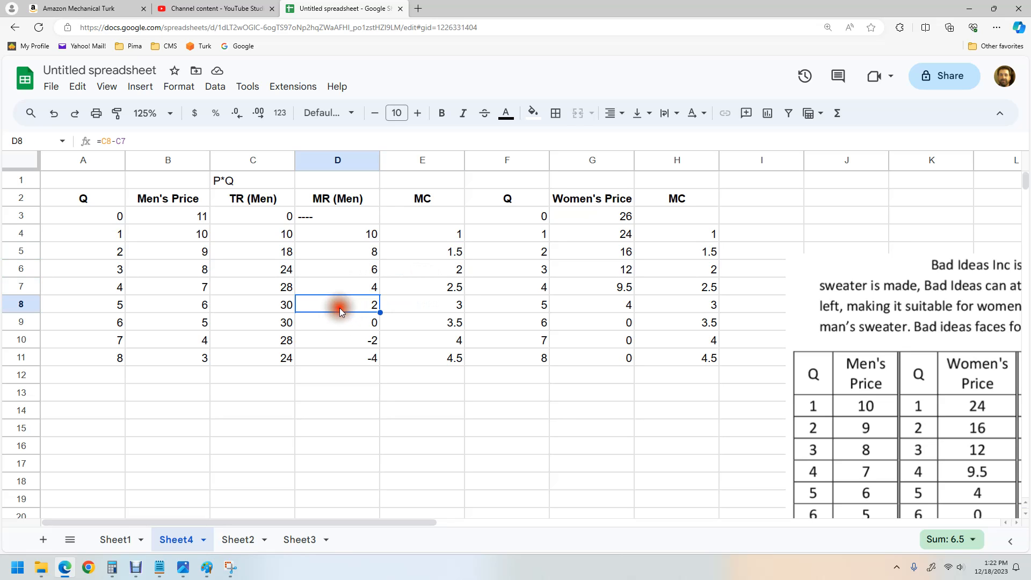
left_click_drag(340, 308, 424, 306)
Step: Fill the Q and Men's Price cells of the Q = 4 row with orange
left_click(100, 282)
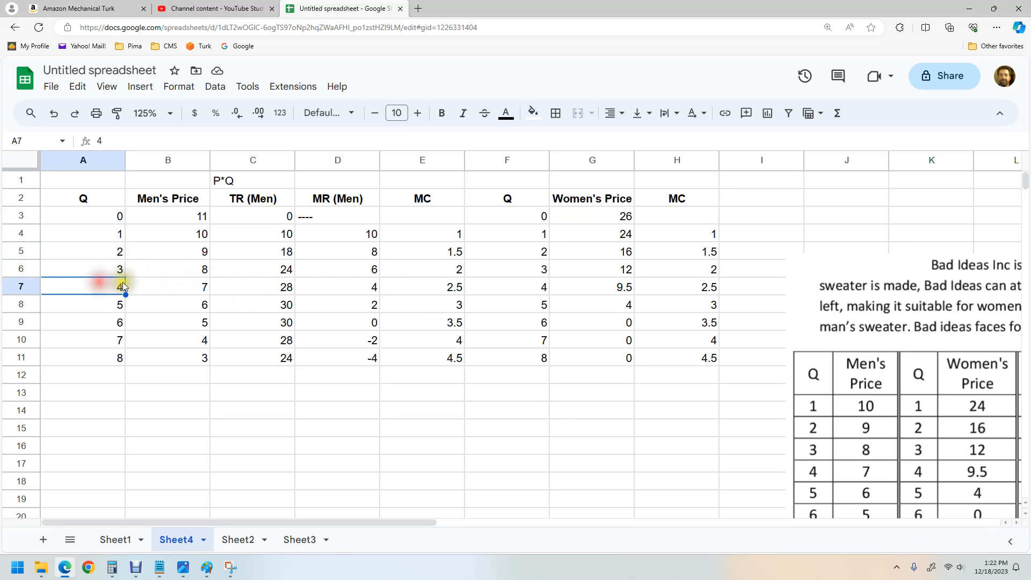
left_click(534, 112)
left_click(568, 174)
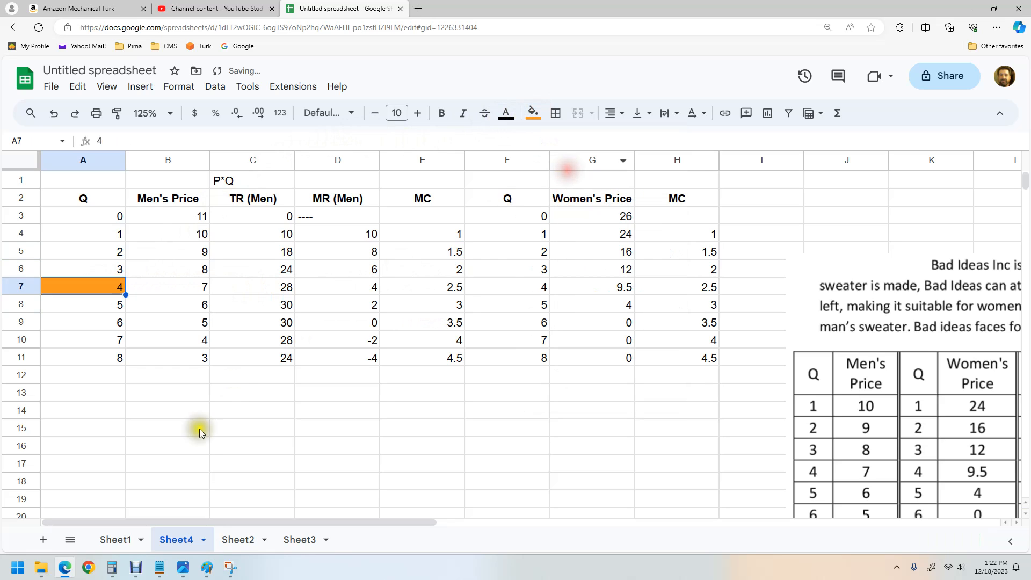
left_click(184, 448)
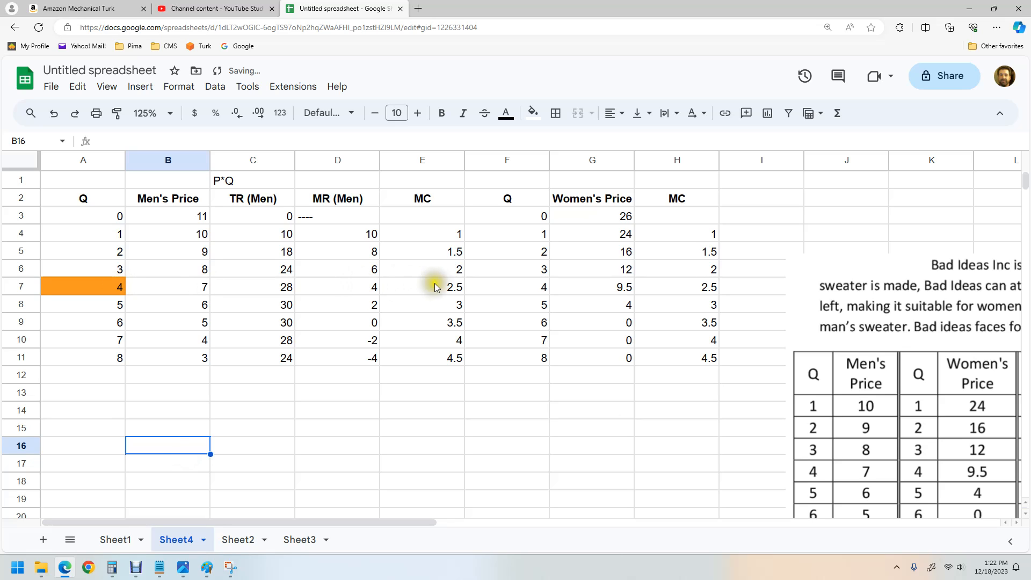
left_click(157, 286)
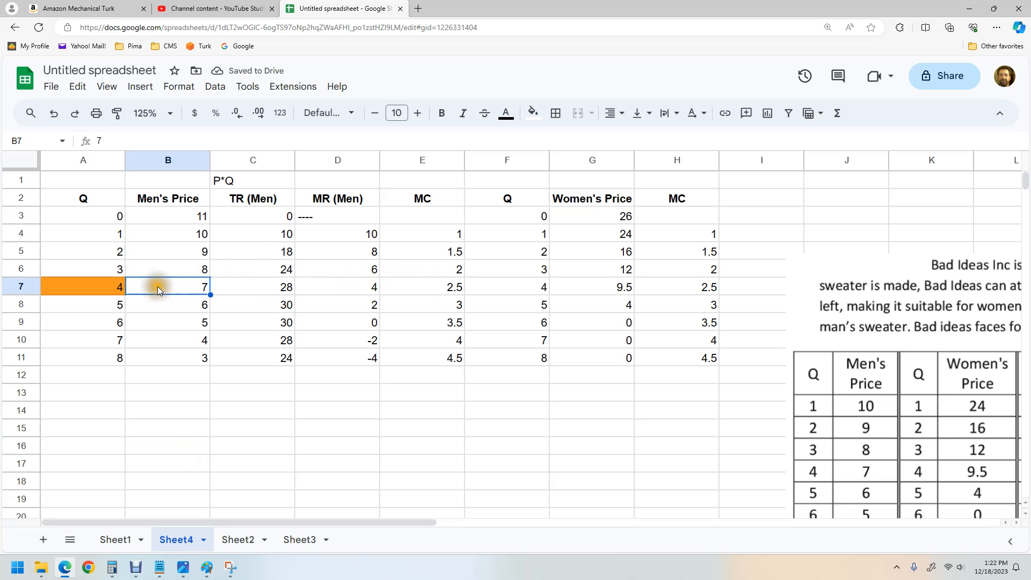
left_click(540, 115)
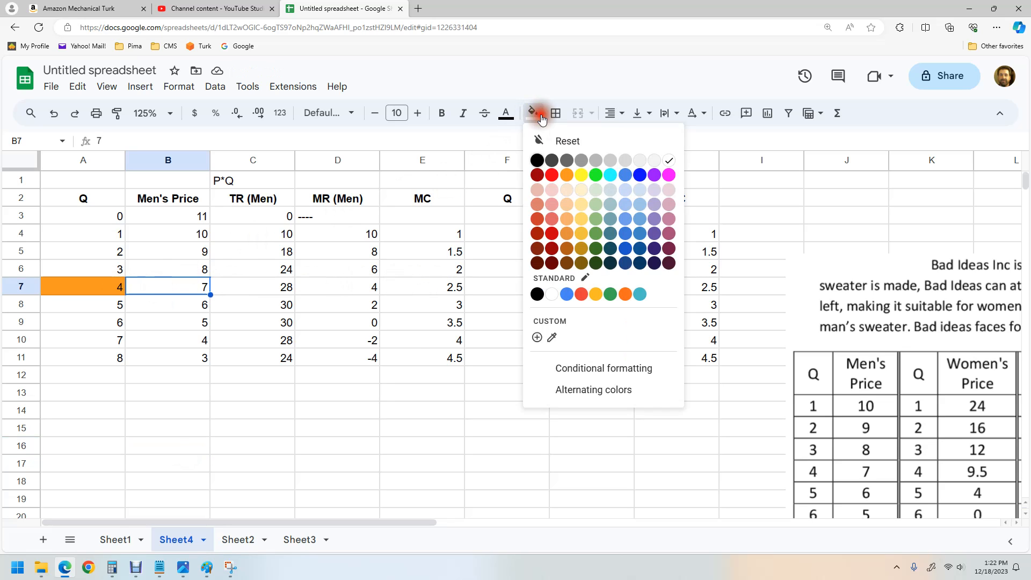
left_click(567, 175)
left_click(161, 390)
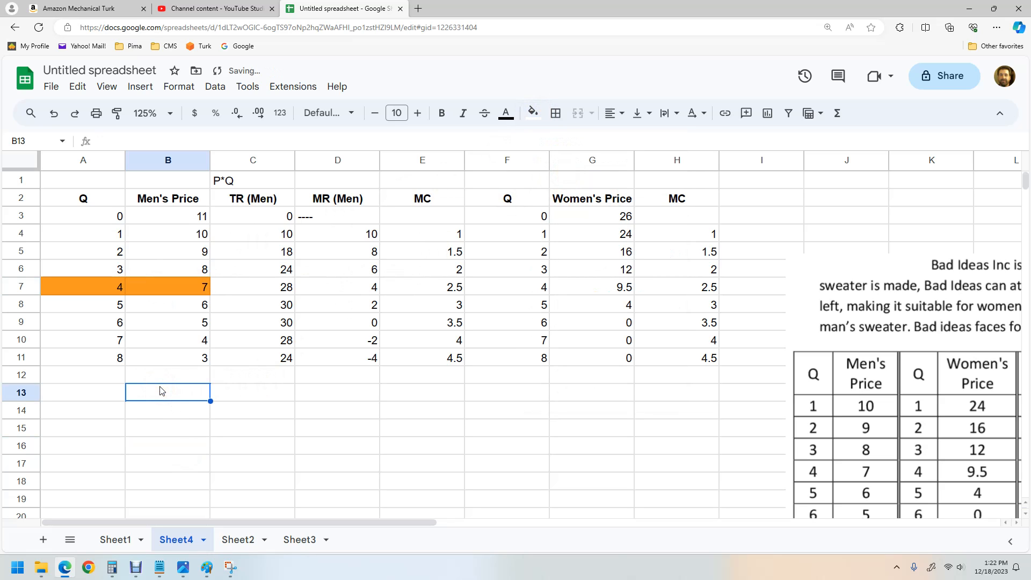
Step: Enter the men's optimum "Q = 4, P = 7" in the cell below the Men's Price column
type("Q")
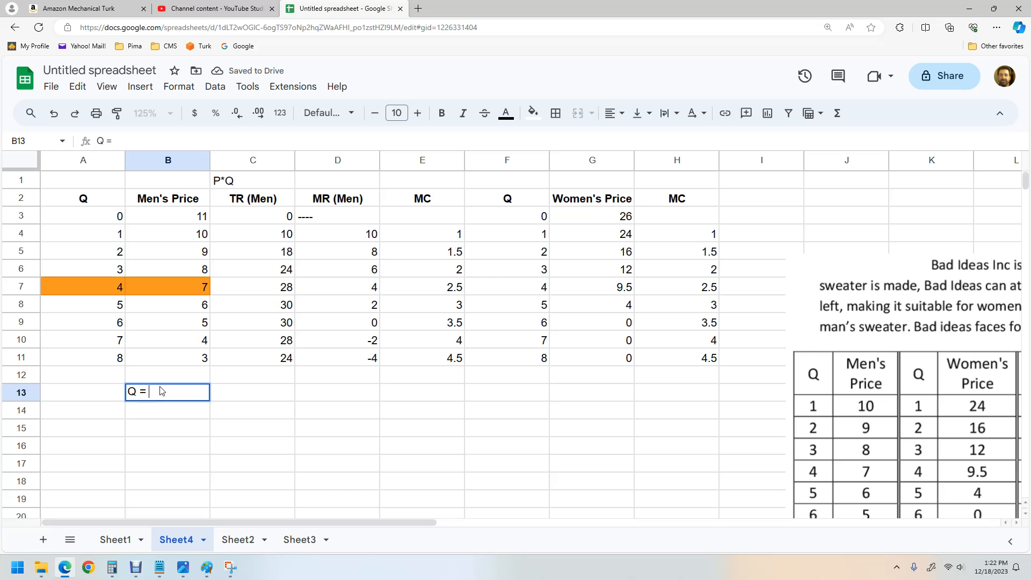
type(" = 4, P = 7")
left_click(444, 379)
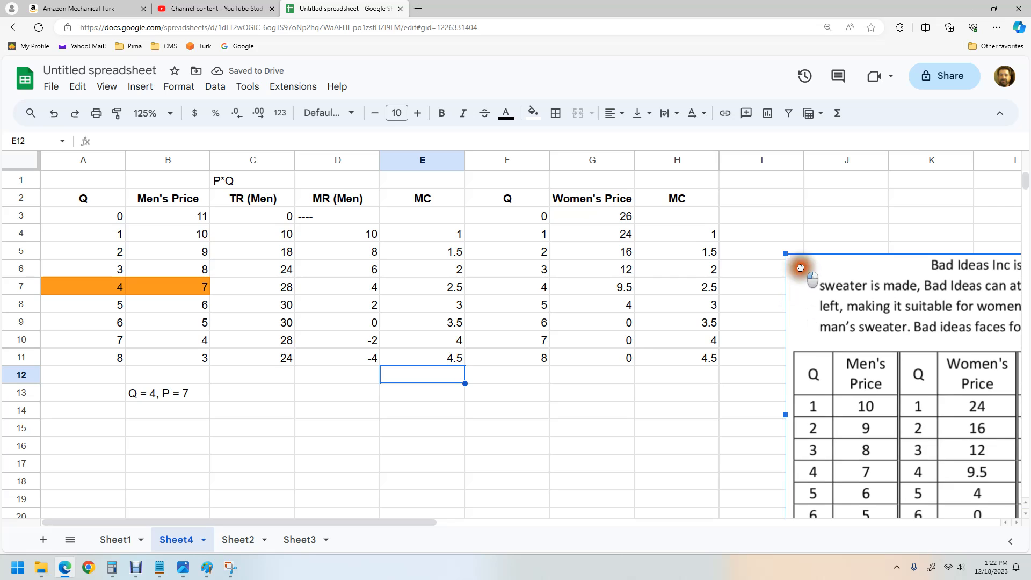
Step: Move the problem picture aside and insert two empty columns between Women's Price and the women's MC column
left_click_drag(801, 263, 921, 314)
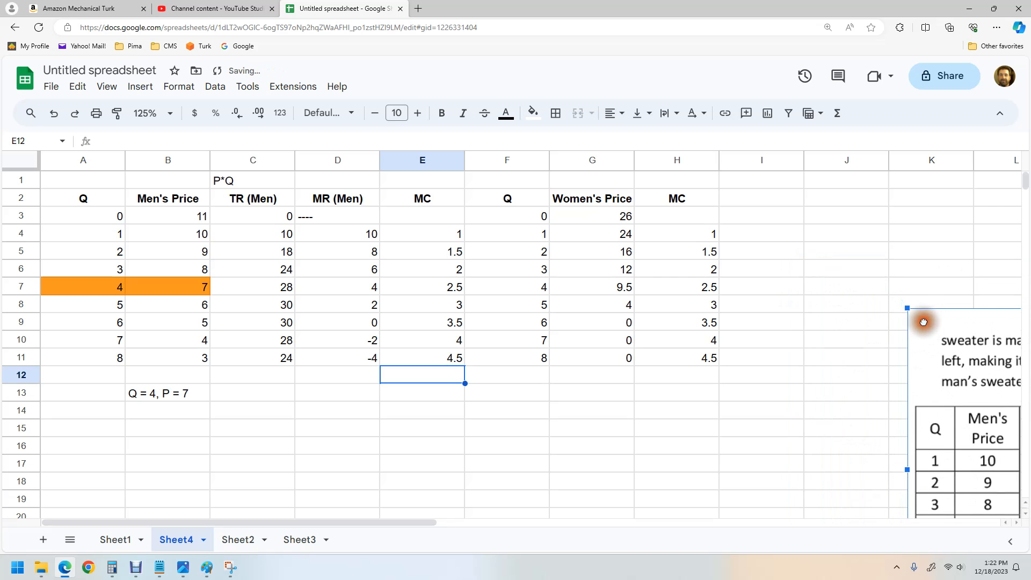
left_click(672, 161)
right_click(671, 162)
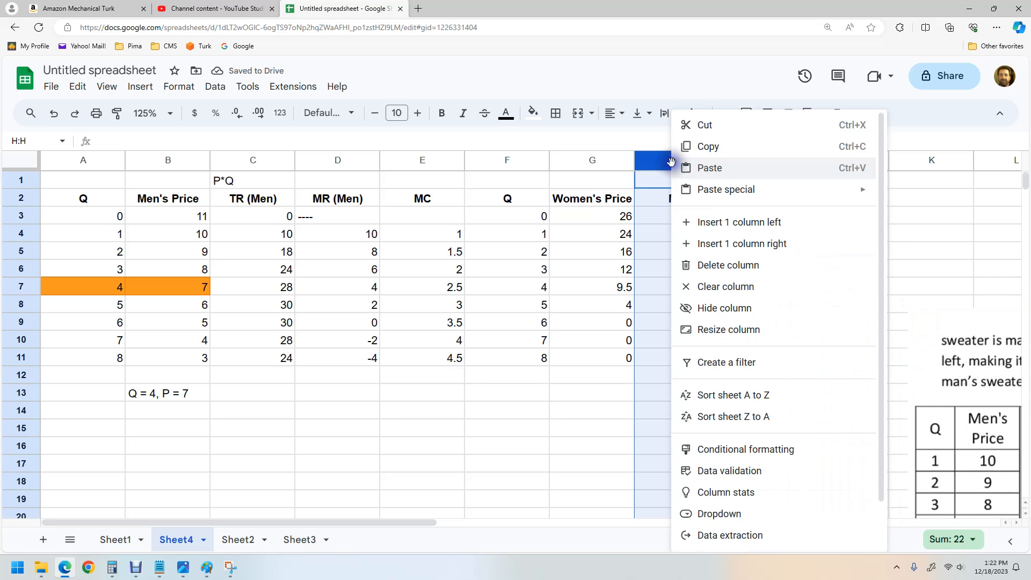
left_click(719, 222)
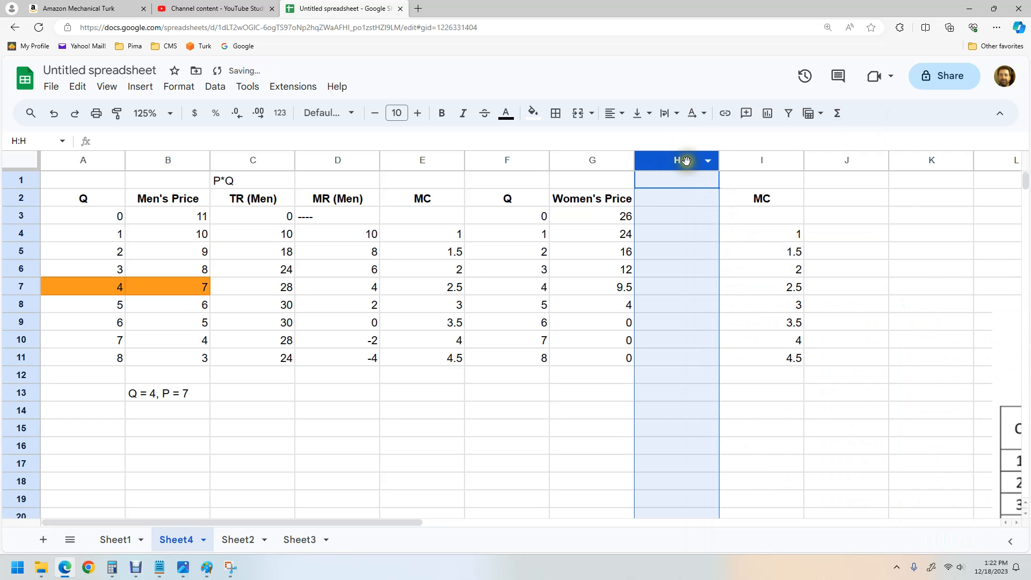
right_click(687, 161)
left_click(727, 218)
left_click(683, 354)
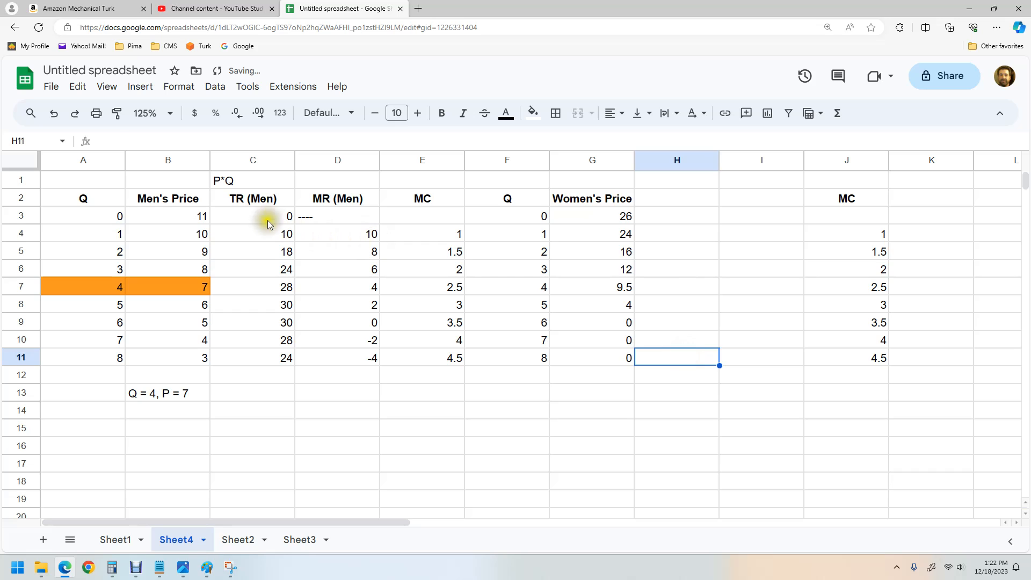
Step: Copy the TR (Men) and MR (Men) columns, headers included, into the two new empty columns
left_click(257, 201)
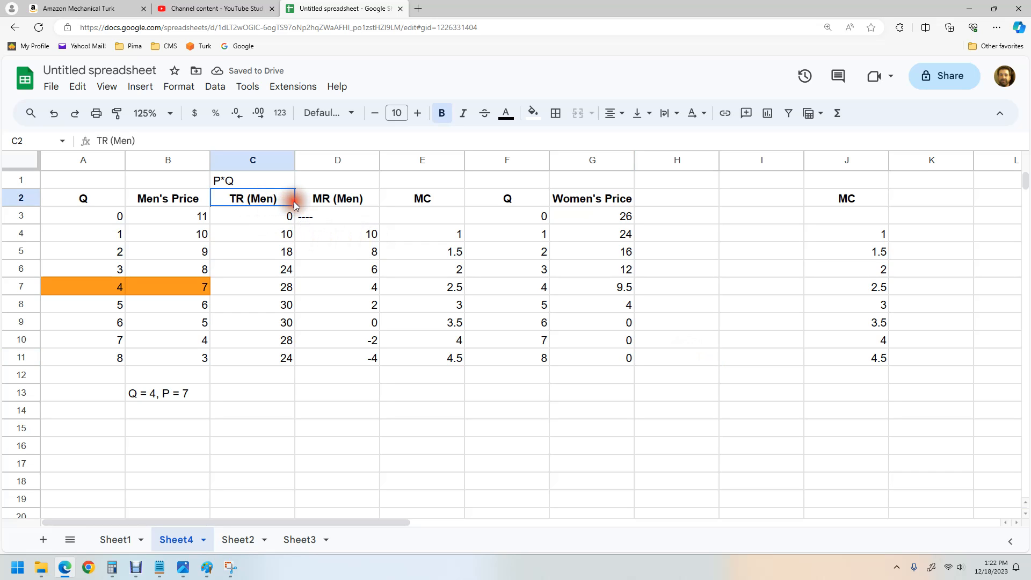
left_click(306, 253)
left_click_drag(266, 208, 347, 357)
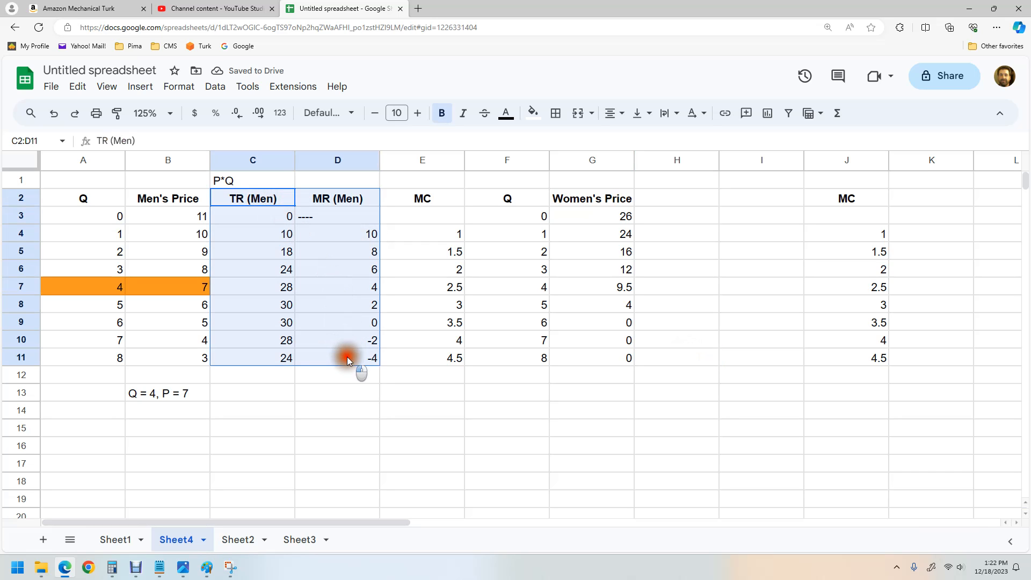
key("ctrl+c")
left_click(673, 202)
key("ctrl+v")
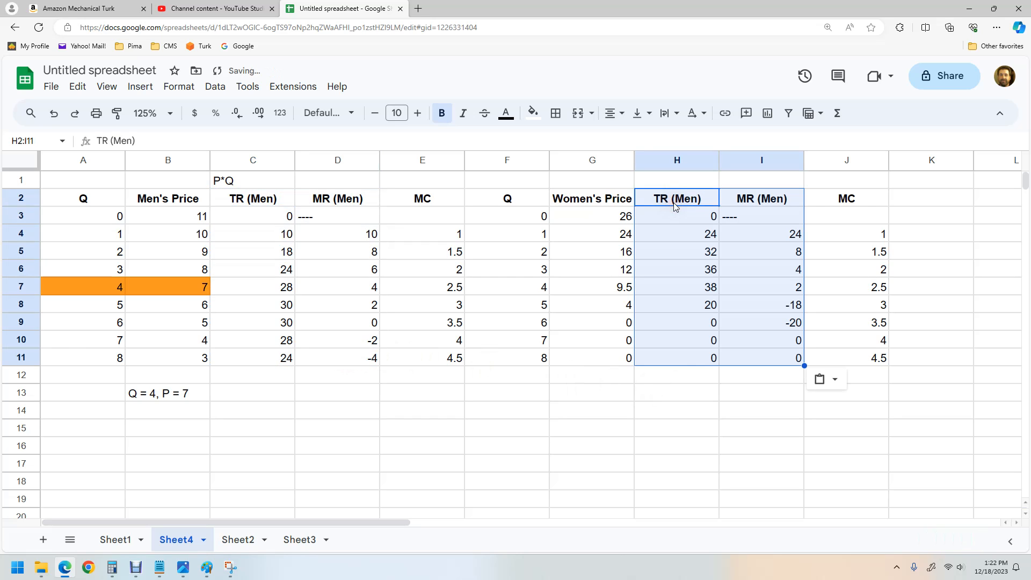
Step: Rename the pasted headers as TR (Women) and MR (Women)
left_click(671, 230)
left_click(675, 185)
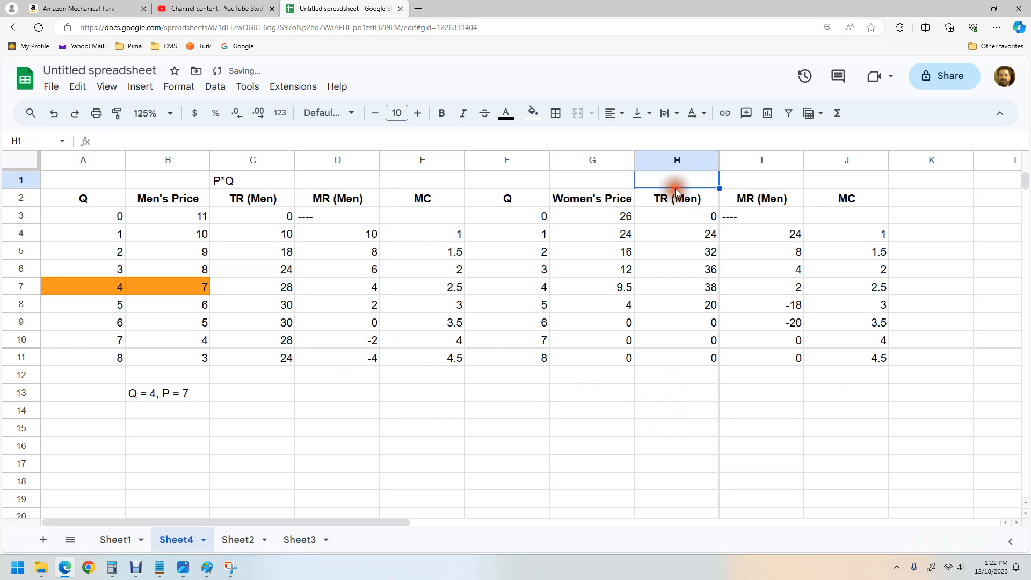
left_click(676, 196)
left_click(116, 142)
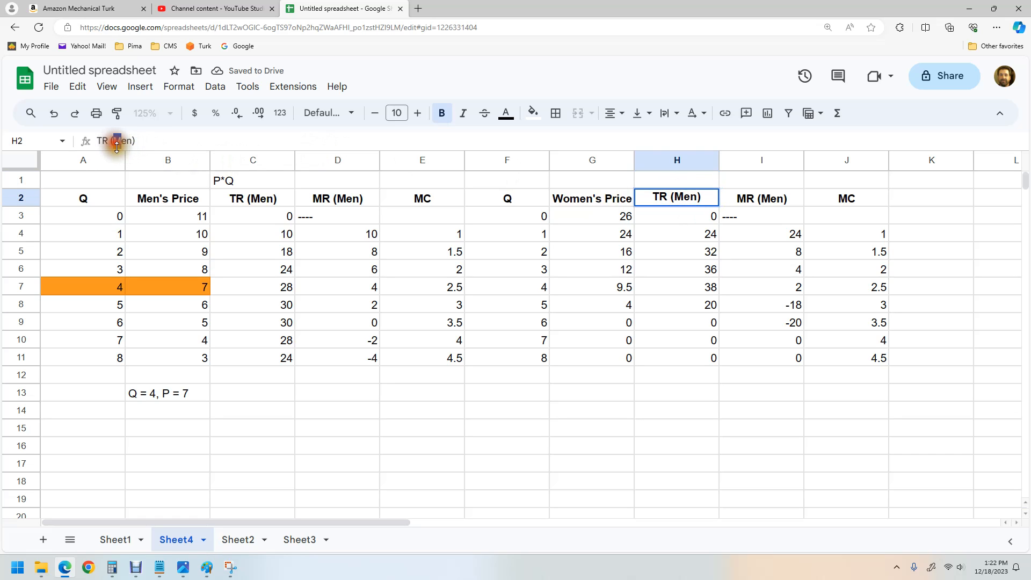
type("Wom")
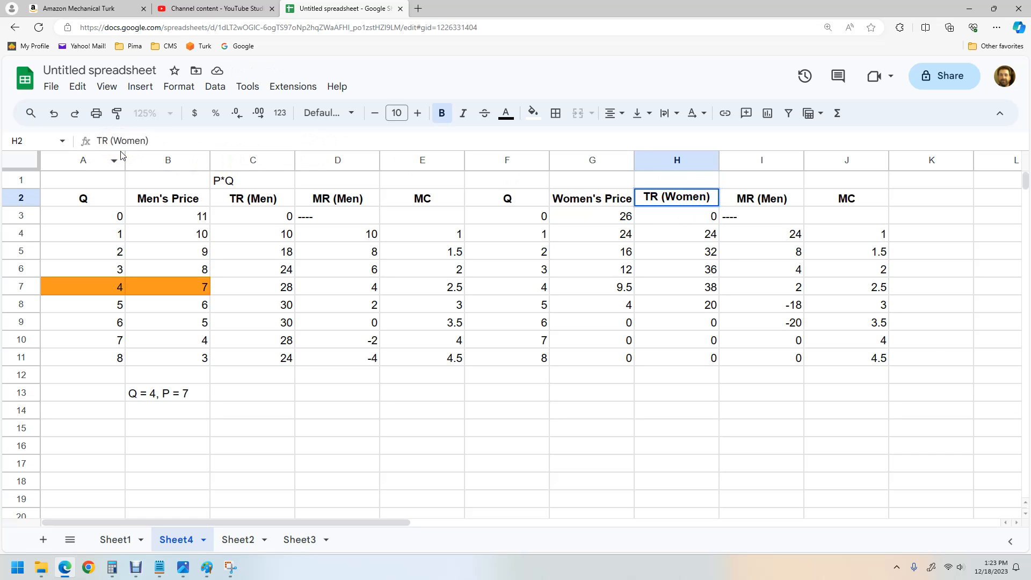
left_click(771, 202)
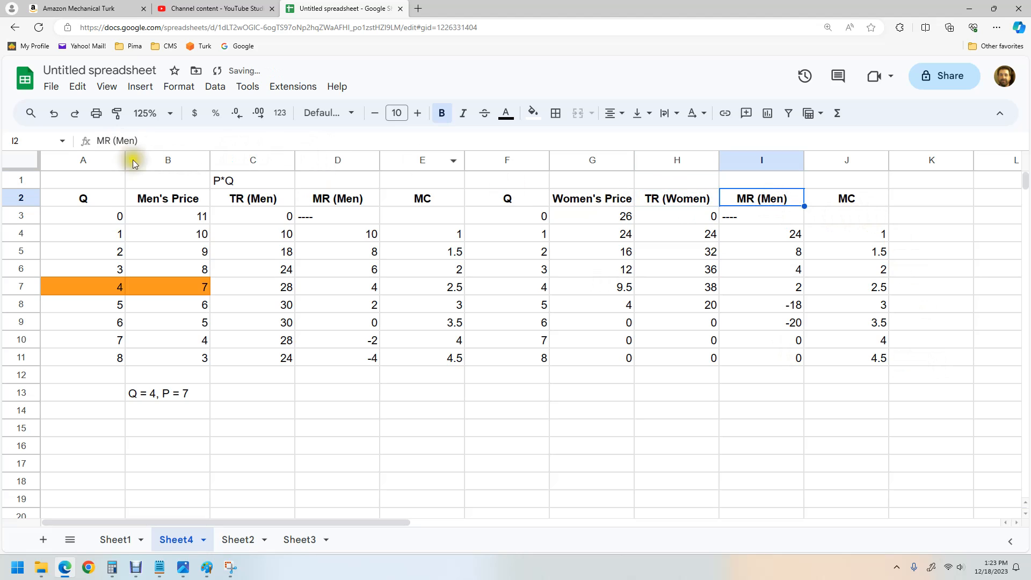
left_click_drag(113, 140, 122, 141)
type("Wo")
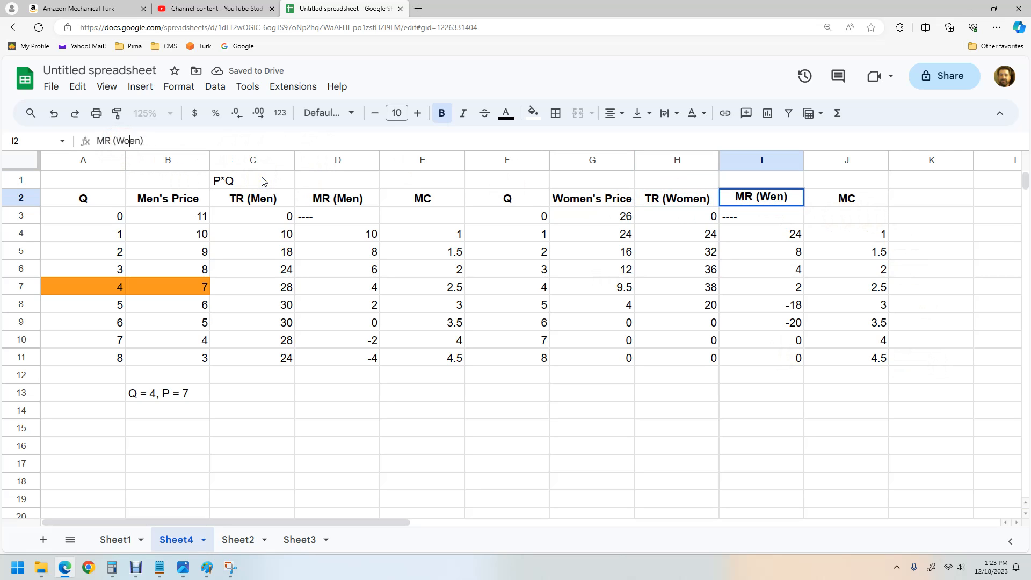
type("m")
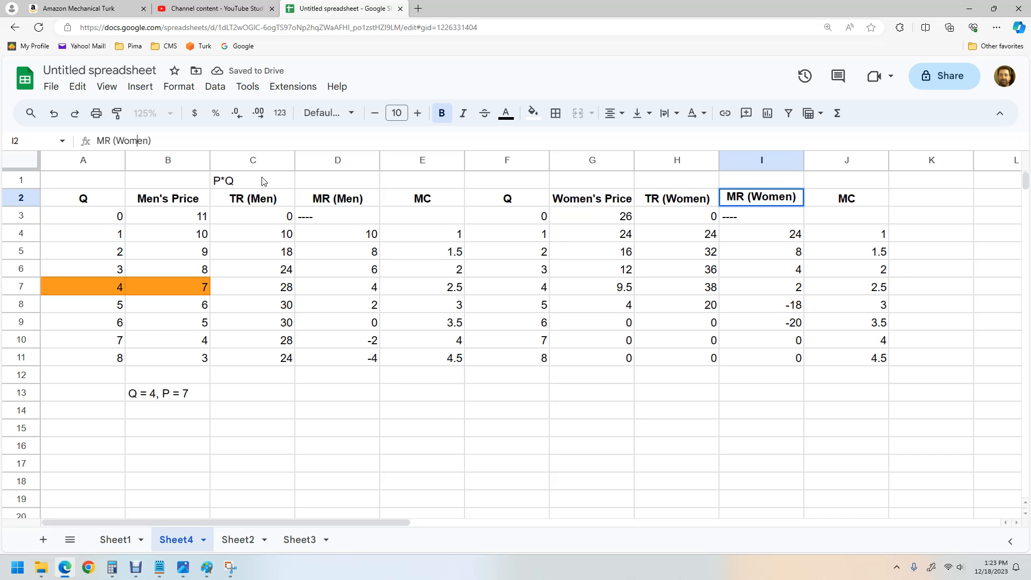
key("Return")
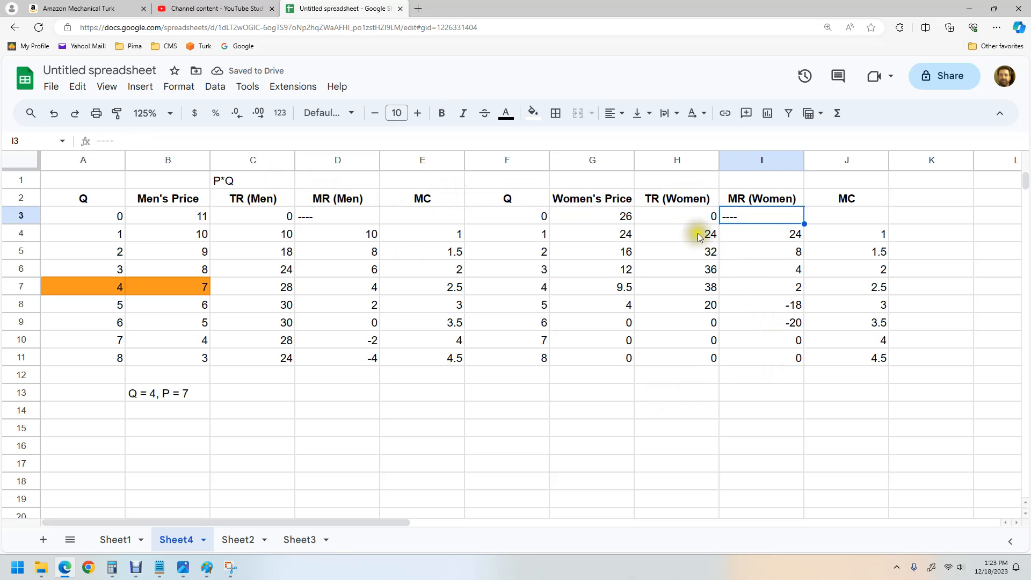
Step: Inspect the copied TR (Women) and MR (Women) formulas to check which cells they reference
left_click(698, 232)
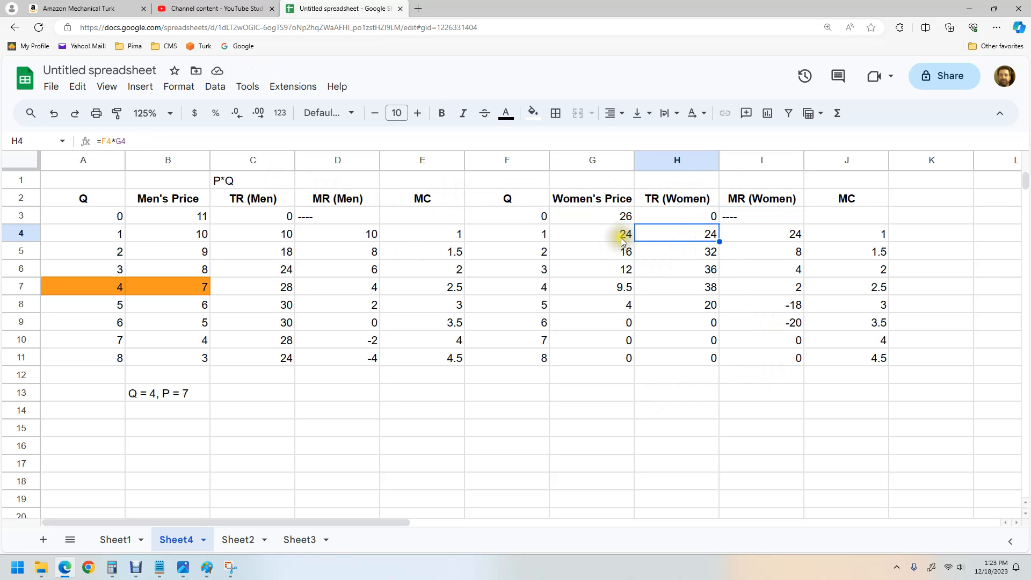
left_click(217, 139)
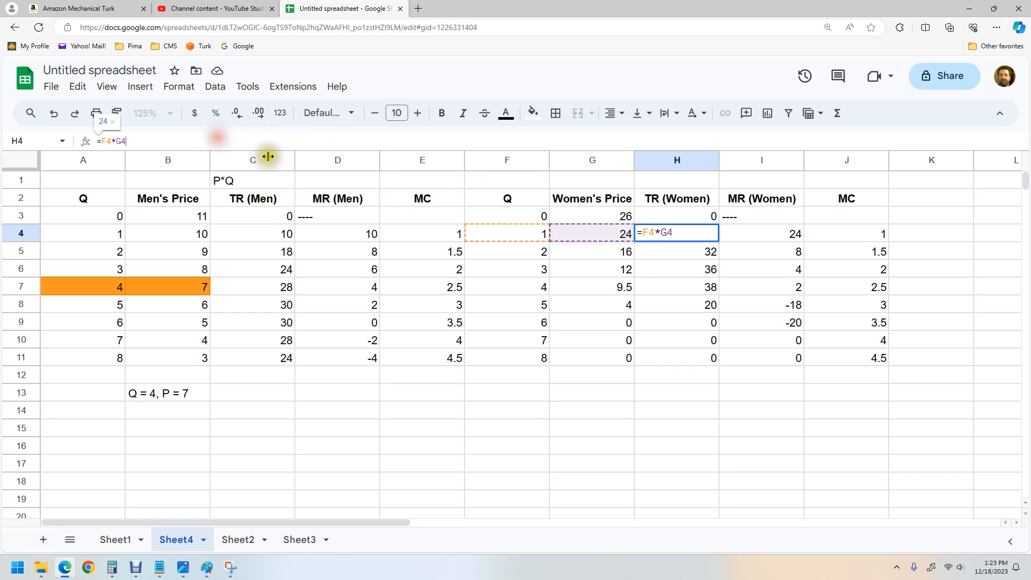
key("Return")
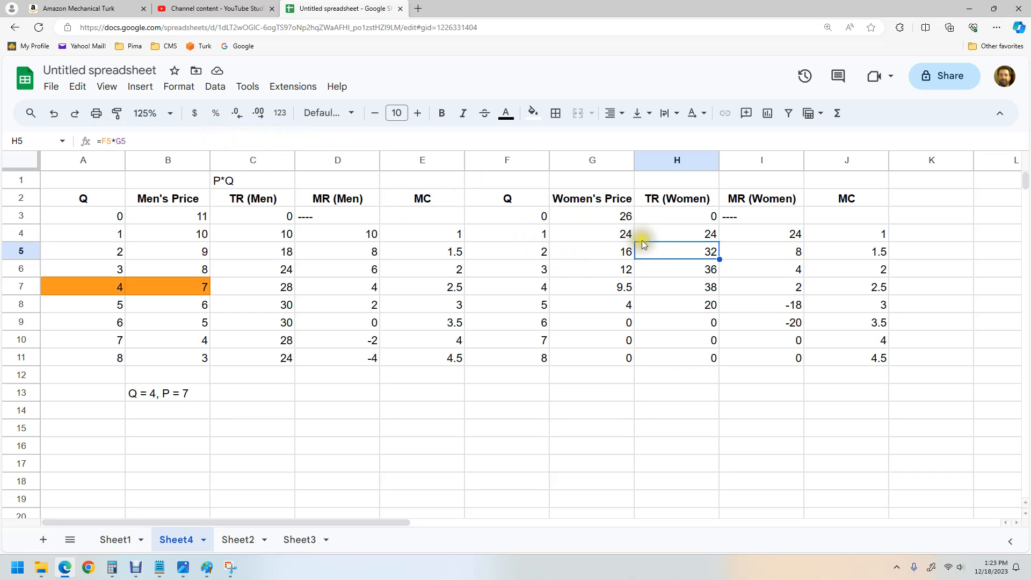
left_click(290, 141)
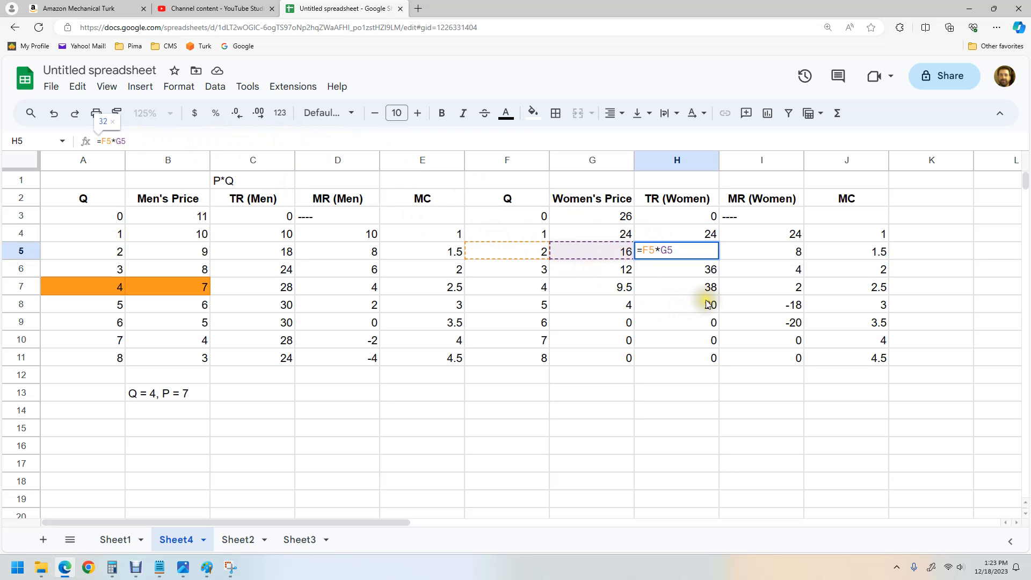
key("Return")
left_click(751, 257)
left_click(753, 238)
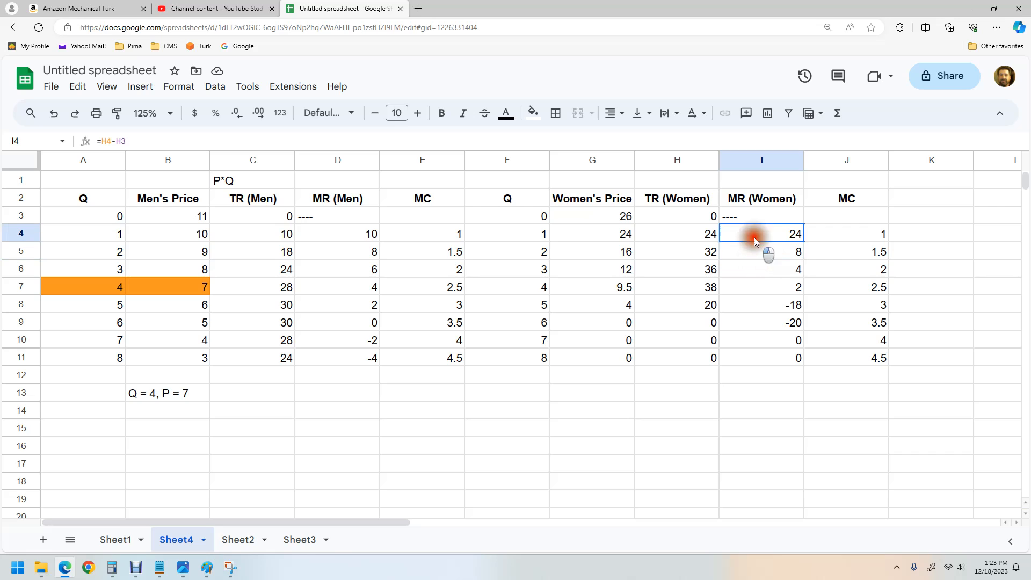
double_click(754, 237)
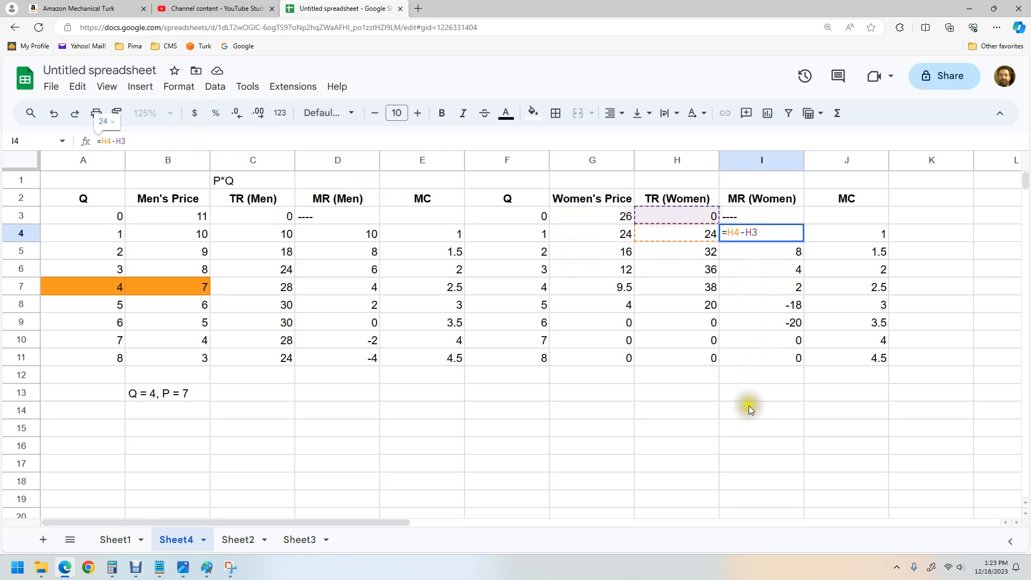
left_click(782, 380)
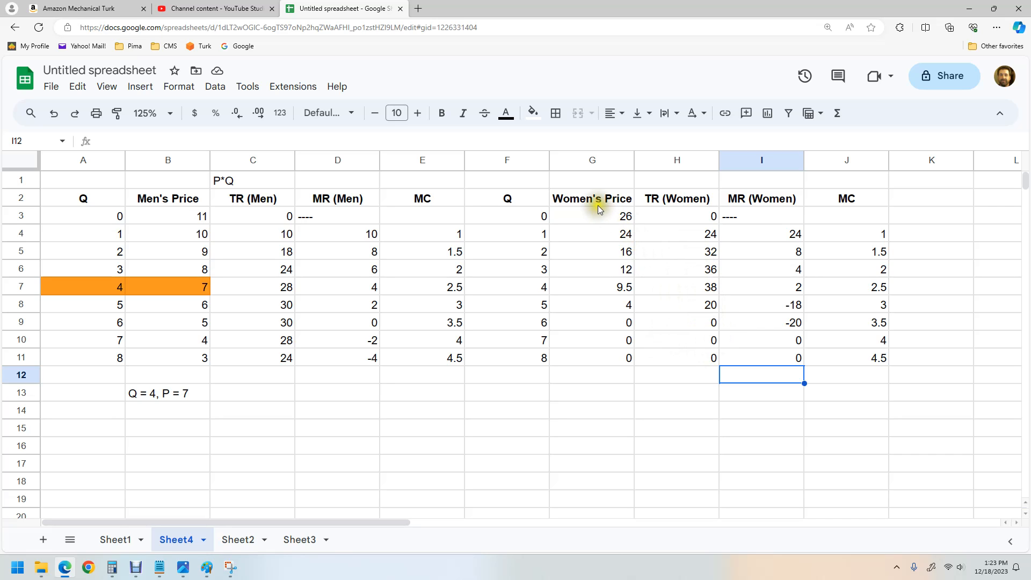
Step: Compare MR (Women) with MC row by row by selecting each pair of cells
left_click(607, 307)
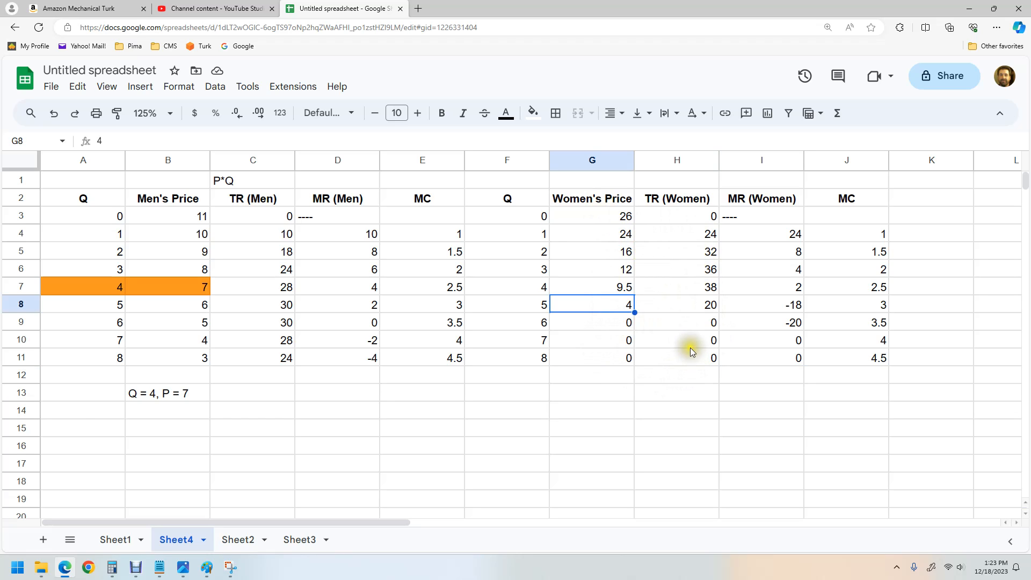
left_click(681, 312)
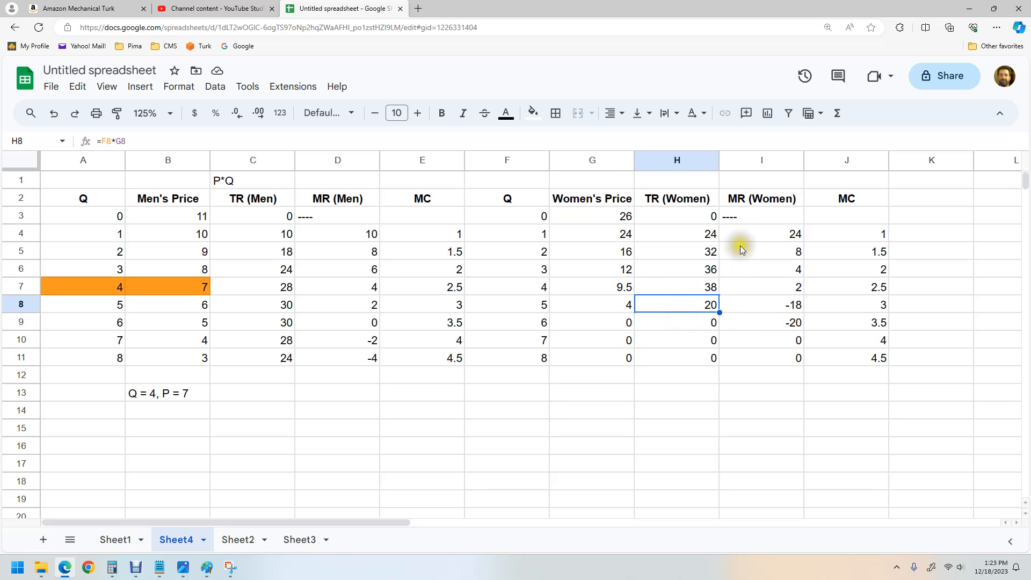
left_click(770, 236)
left_click_drag(771, 236, 859, 228)
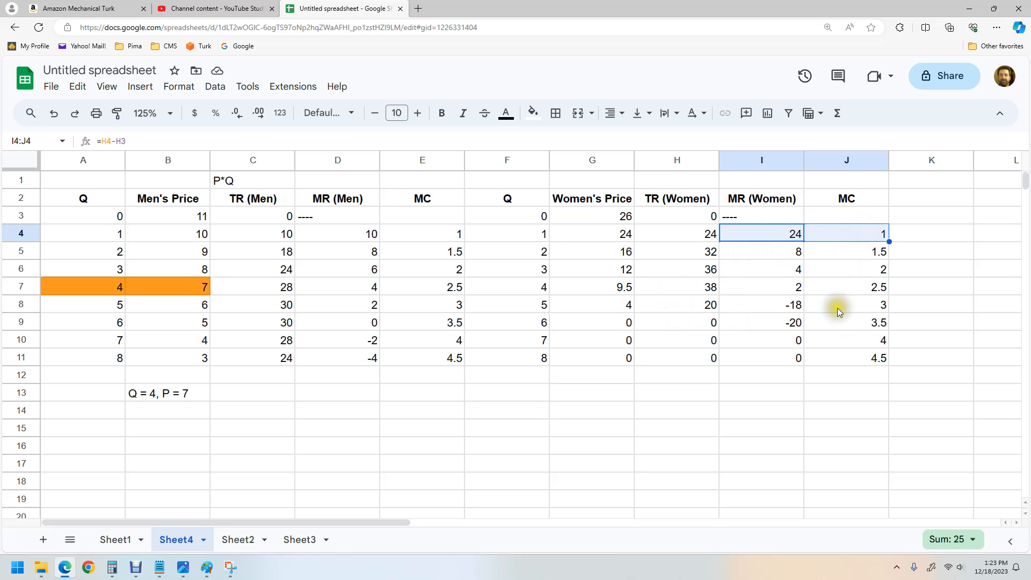
left_click_drag(771, 256, 850, 262)
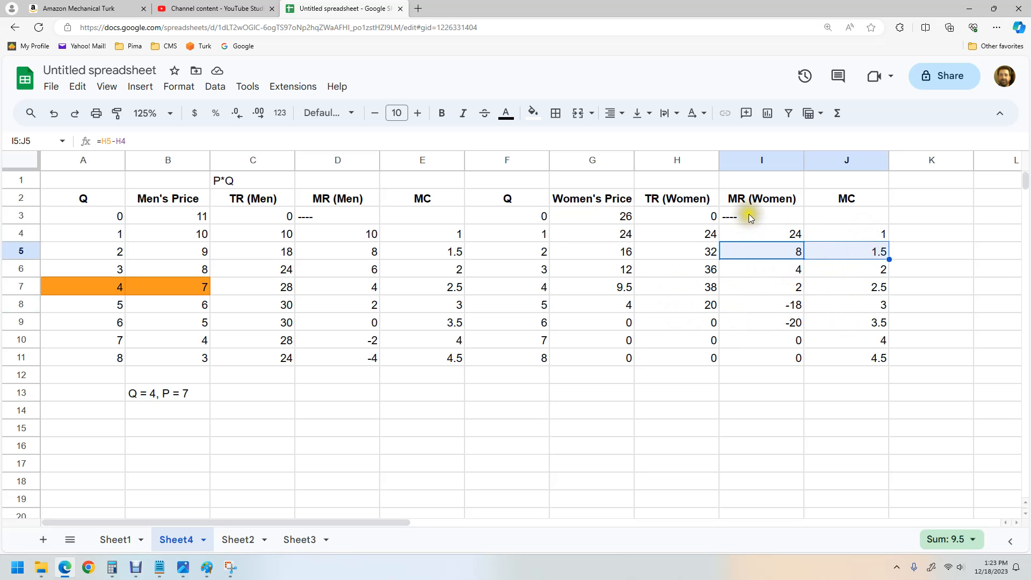
left_click_drag(766, 276, 851, 269)
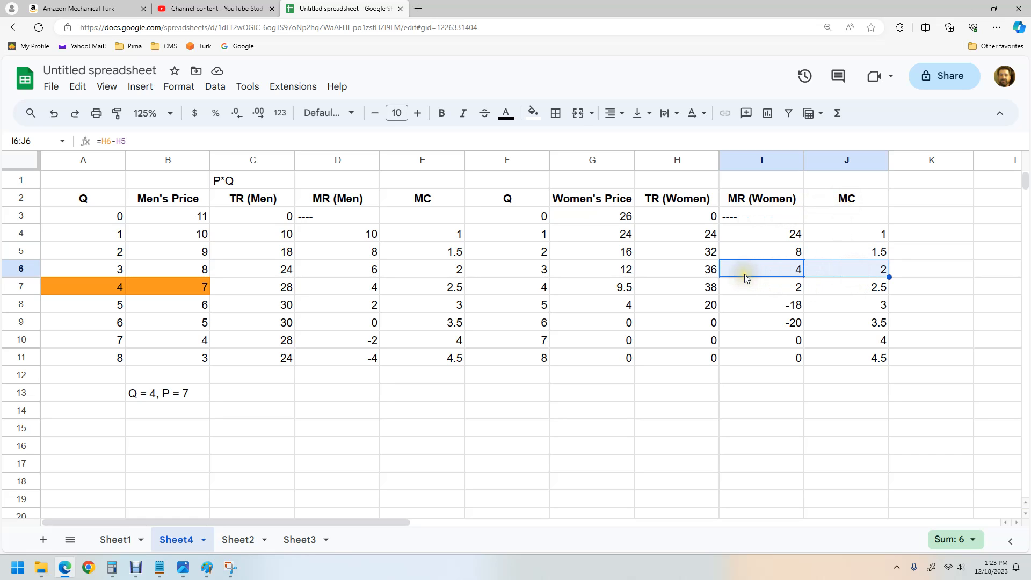
Step: Fill the Q and Women's Price cells of the Q = 3 row with cyan
left_click(516, 270)
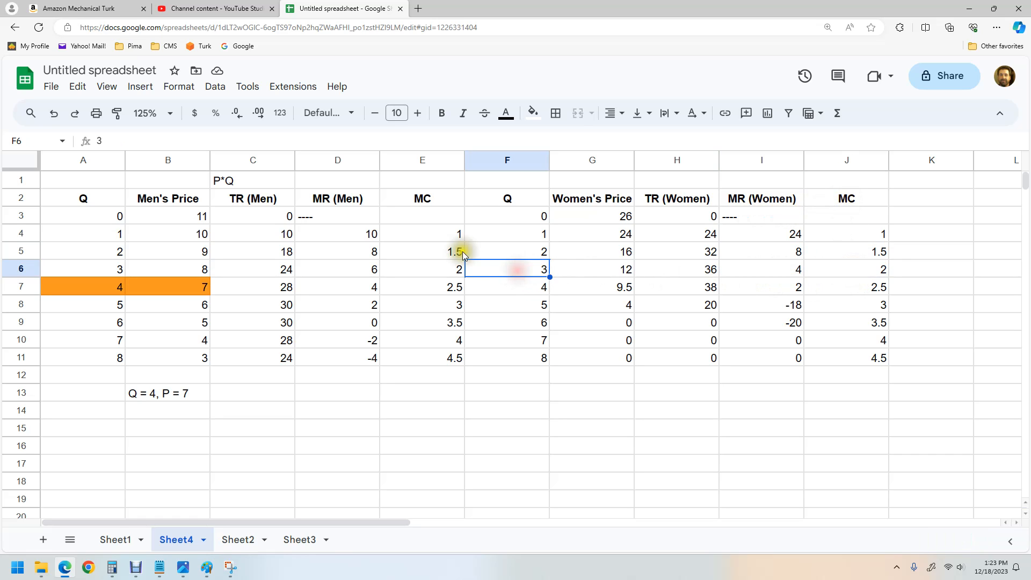
left_click(533, 113)
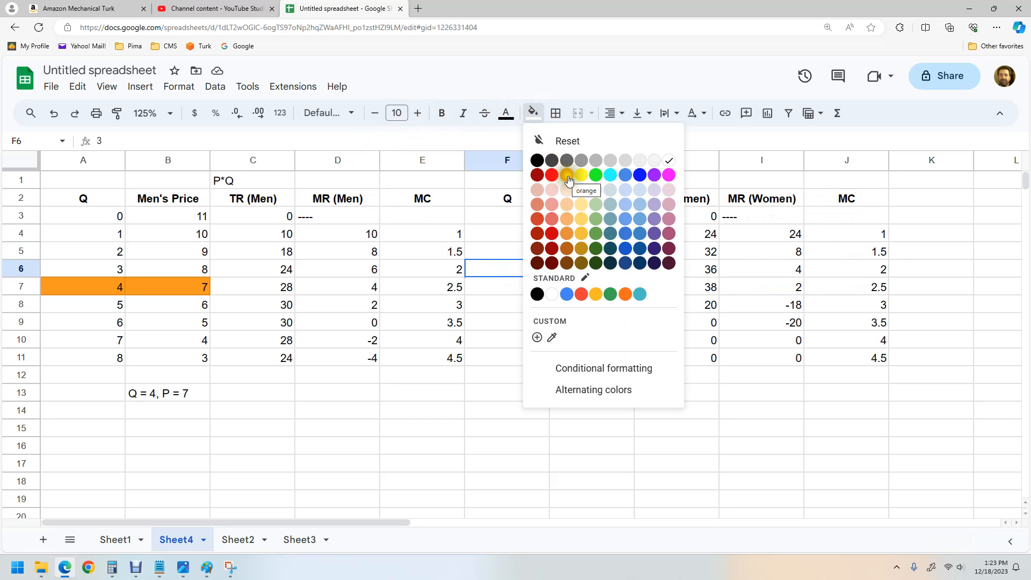
left_click(612, 175)
left_click(604, 270)
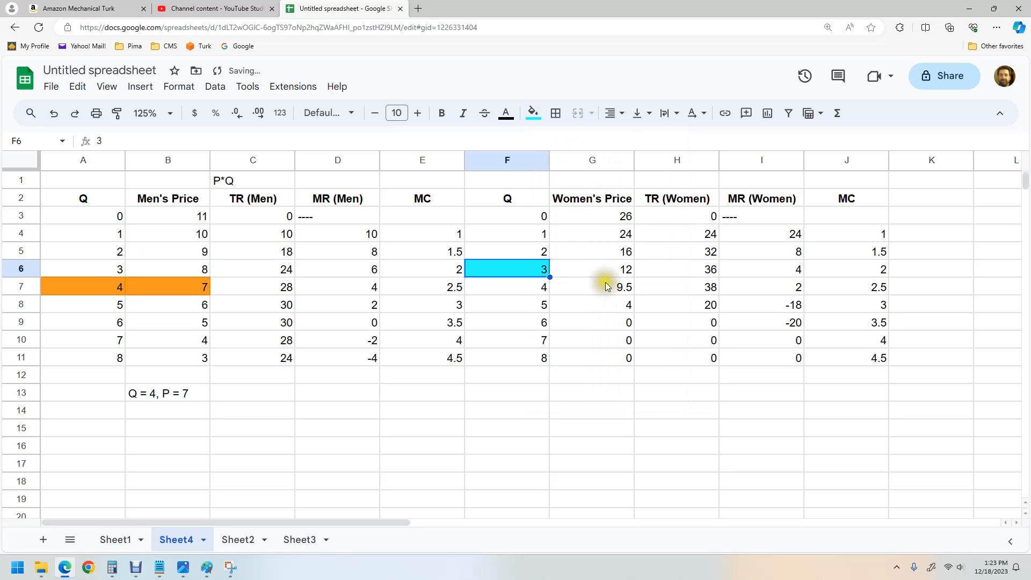
left_click(539, 117)
left_click(610, 175)
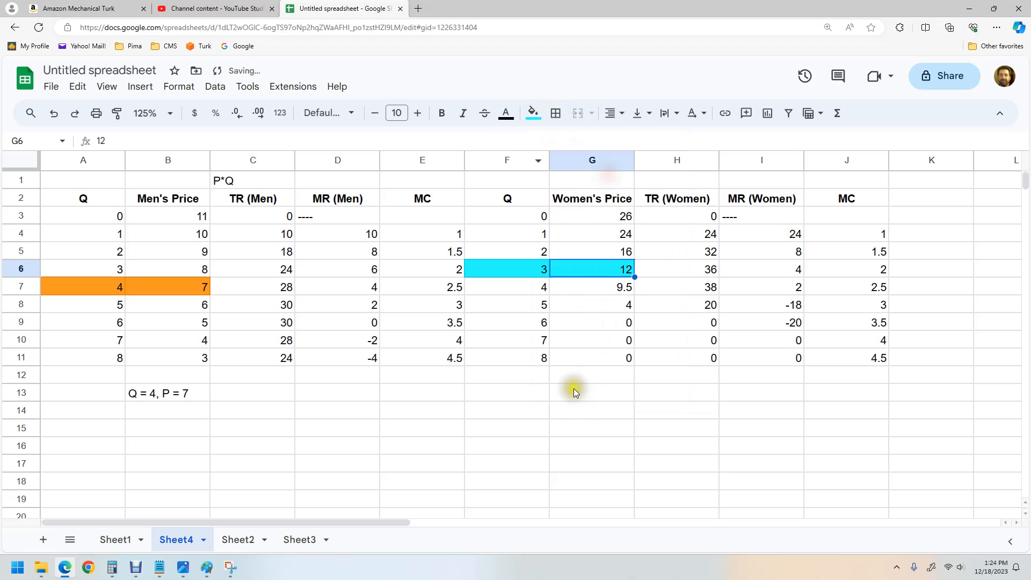
Step: Label rows 13 and 14 as Men and Women, and enter "Q = 3, P 12" beside Women
left_click(97, 390)
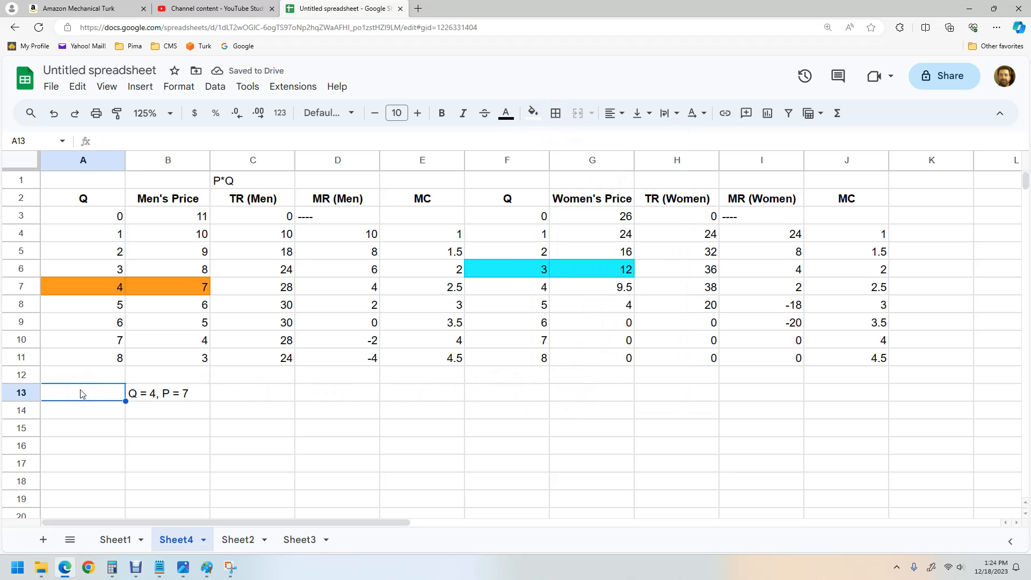
type("Men")
key("Return")
type("Women")
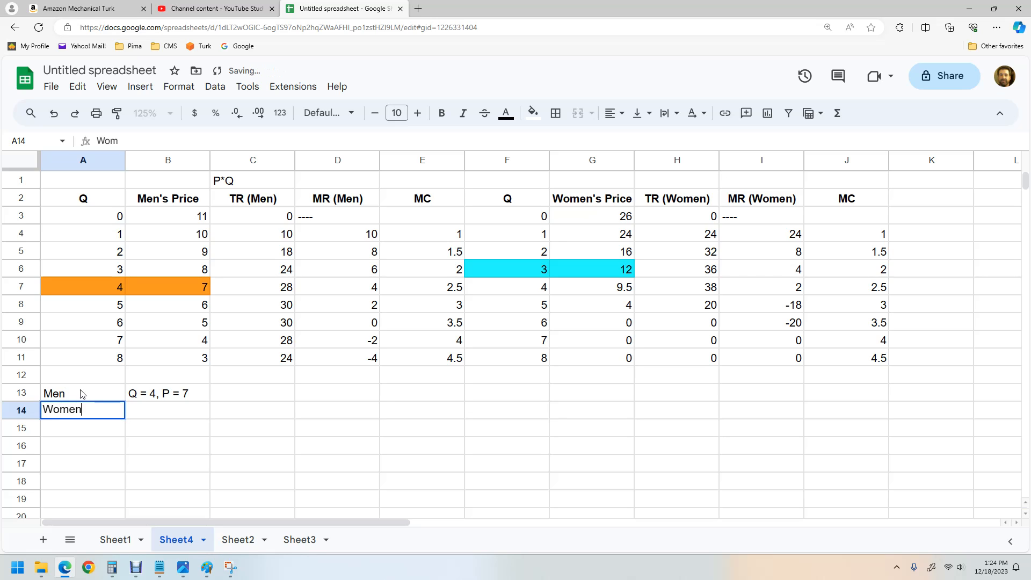
key("Tab")
type("Q ")
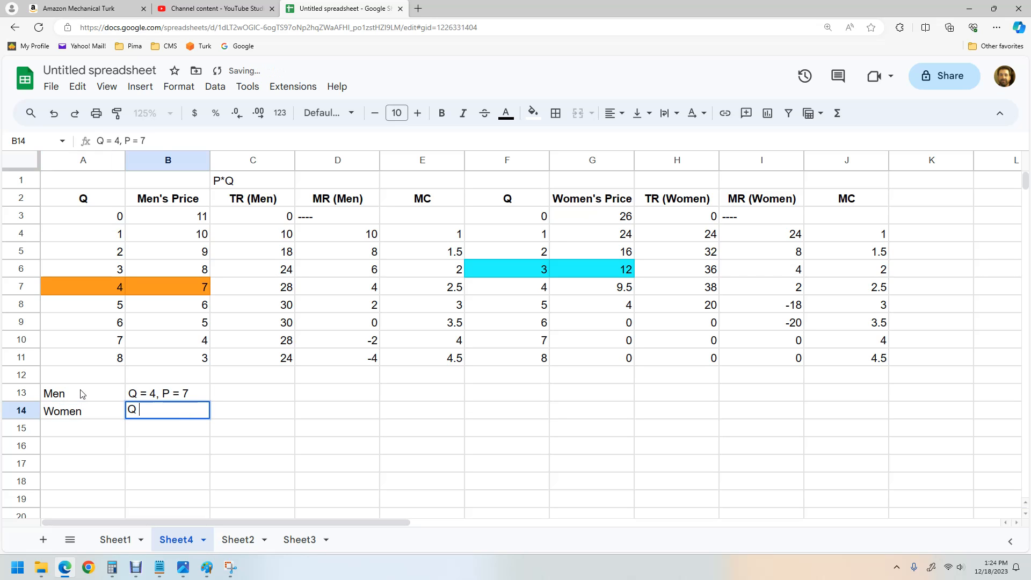
type("= 3, P")
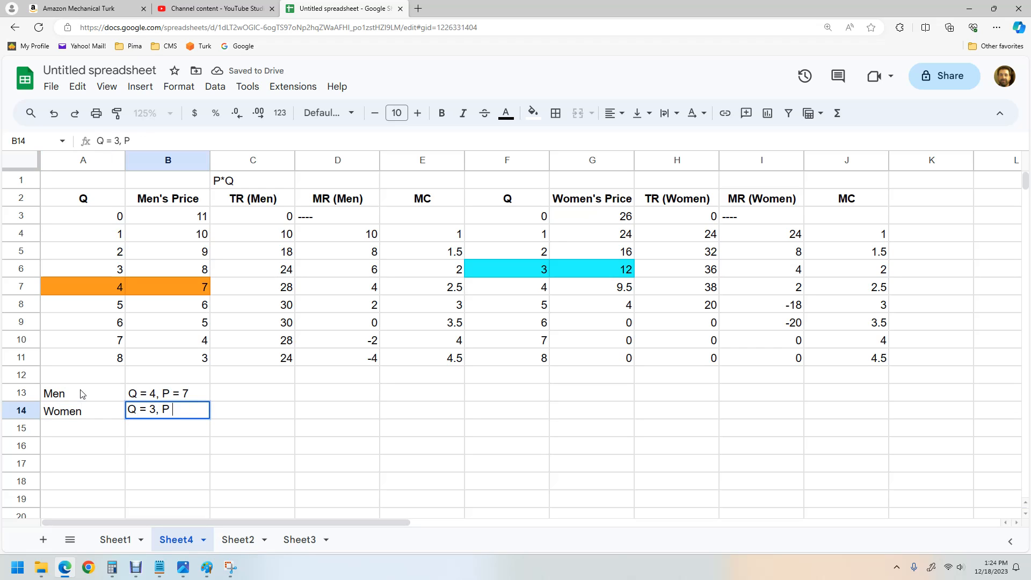
type(" 12")
left_click(530, 444)
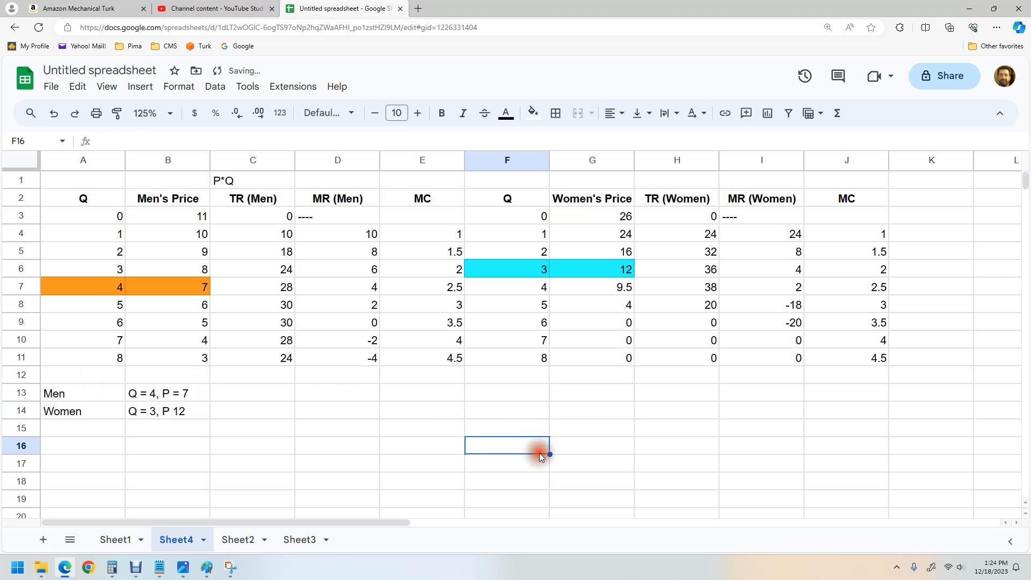
Step: Compare MR (Women) with MC in the Q = 4 row
left_click(800, 286)
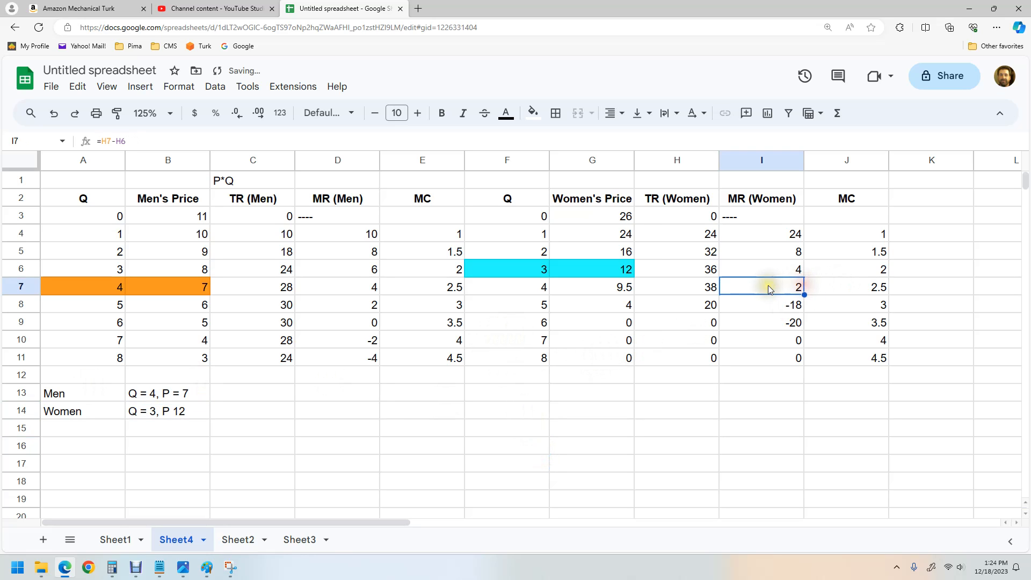
left_click_drag(827, 289, 756, 289)
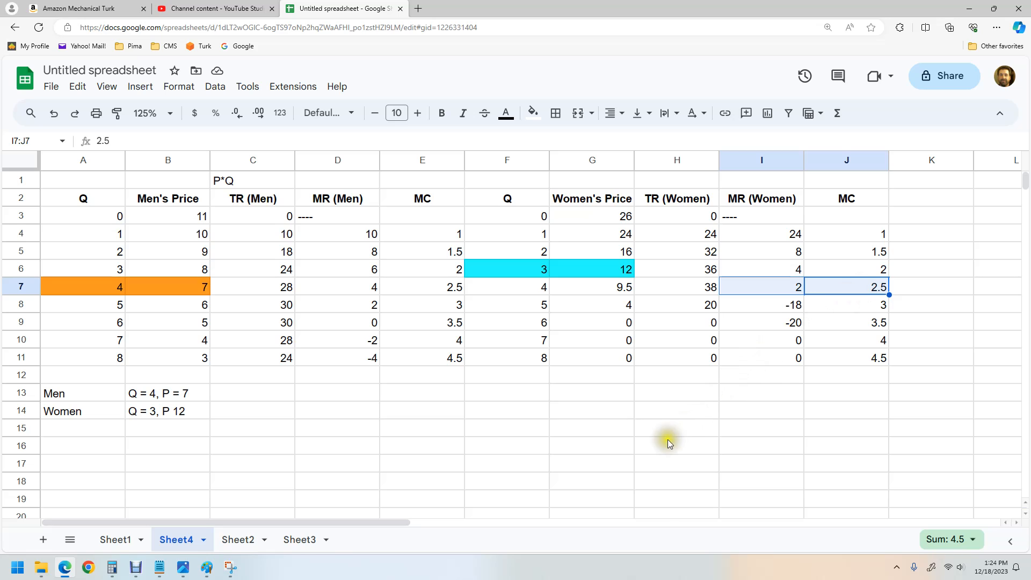
left_click(666, 424)
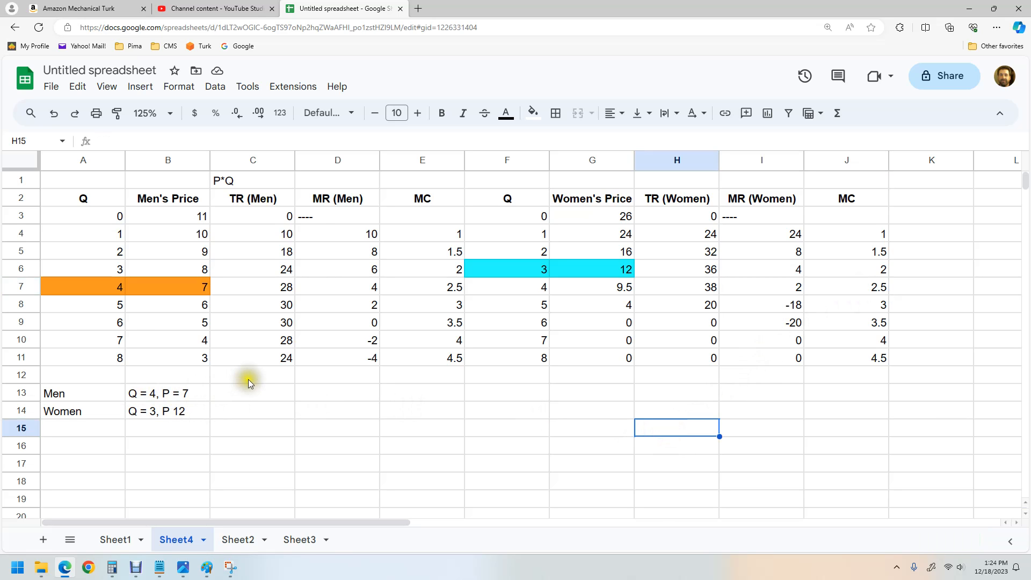